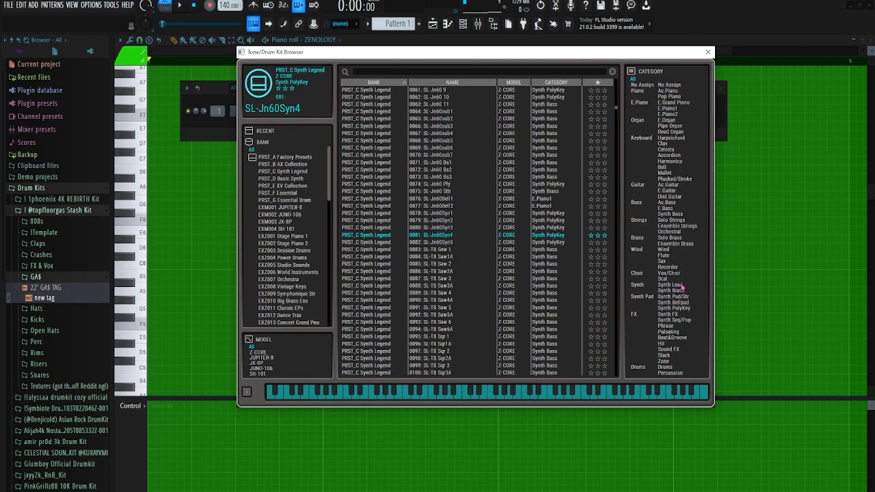
# Step: Filter the tone library to Synth PolyKey sounds, choose the Juno SAW preset and return to the piano roll
pyautogui.click(682, 308)
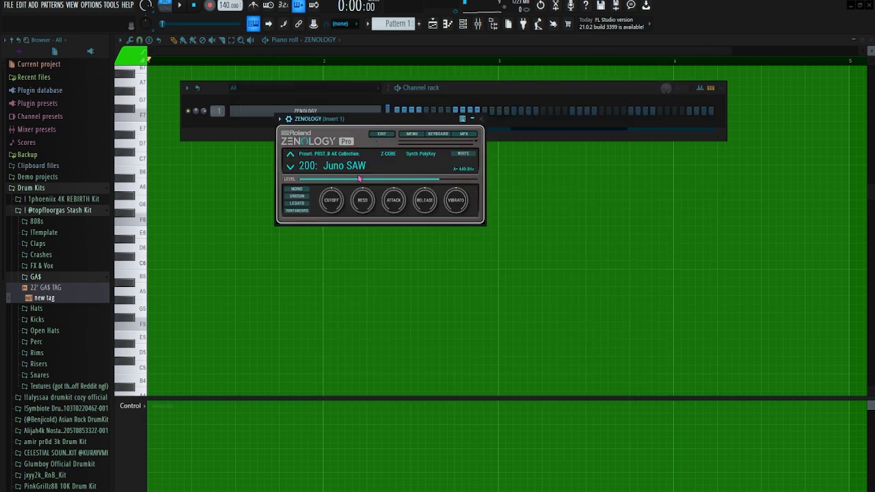
pyautogui.click(481, 118)
pyautogui.press('F6')
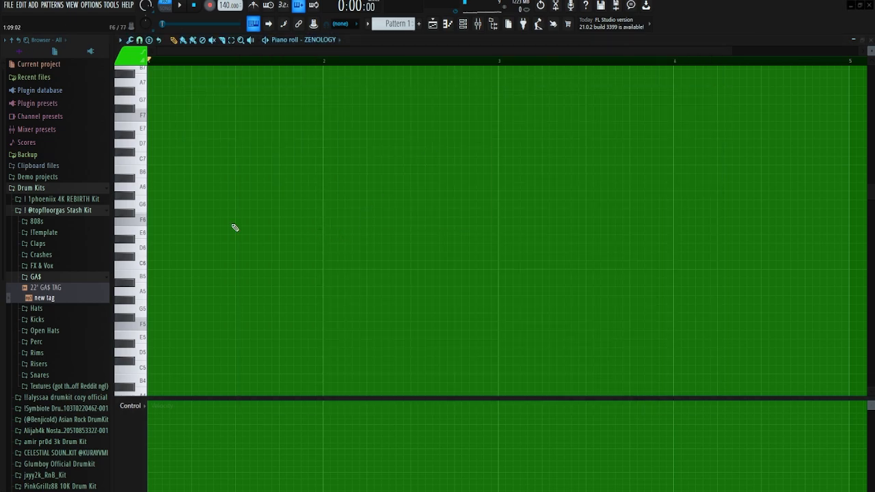
# Step: Shift the G5 note in bar 1 slightly later and lower the opening chord's bottom C5 note to G4
pyautogui.scroll(-4, 217, 224)
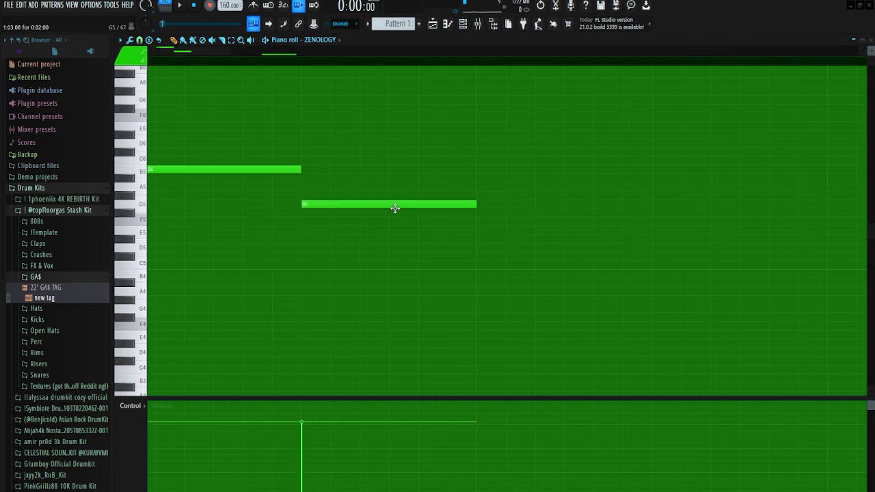
pyautogui.moveTo(393, 205); pyautogui.dragTo(467, 201)
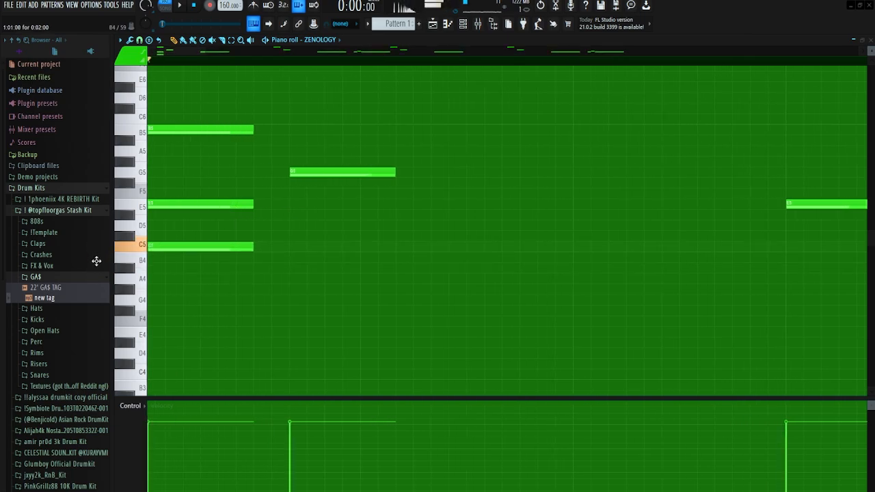
pyautogui.moveTo(180, 254); pyautogui.dragTo(167, 301)
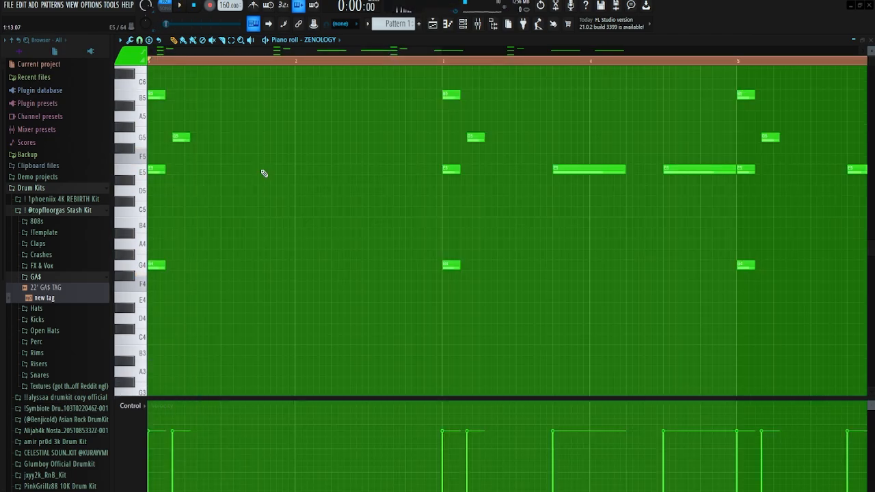
# Step: Add a second chord with long E5, G5 and D6 notes near the end of bar 1
pyautogui.click(264, 169)
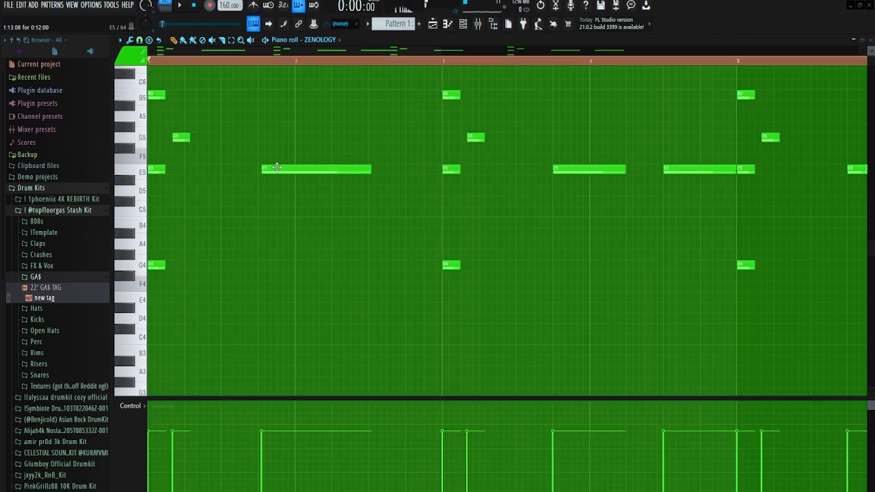
pyautogui.moveTo(277, 167); pyautogui.dragTo(275, 170)
pyautogui.moveTo(265, 128); pyautogui.dragTo(260, 76)
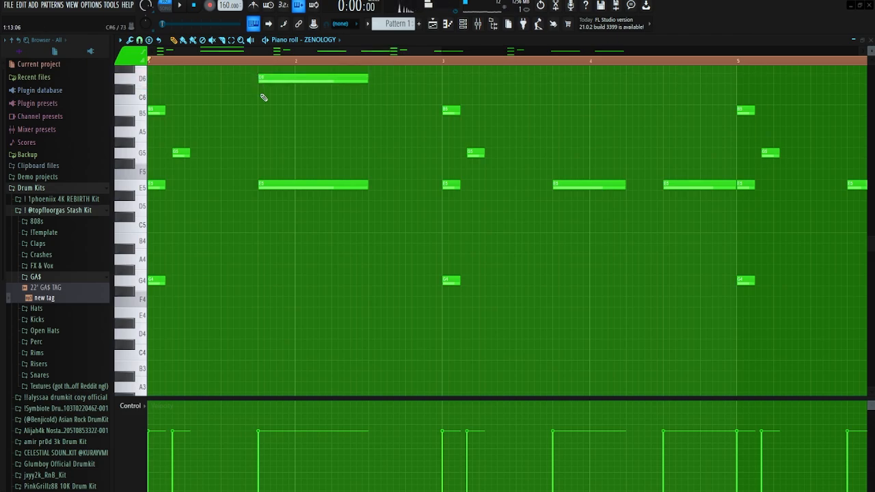
pyautogui.click(255, 152)
# Step: Transpose the second chord's D6 and G5 notes down one octave and play the result
pyautogui.press('space')
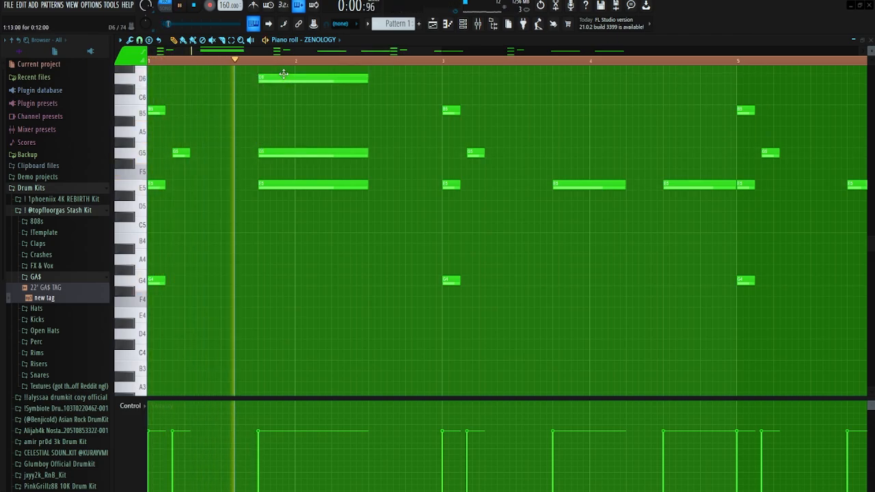
pyautogui.press('space')
pyautogui.moveTo(284, 74); pyautogui.dragTo(276, 166)
pyautogui.hotkey('ctrl', 'Down')
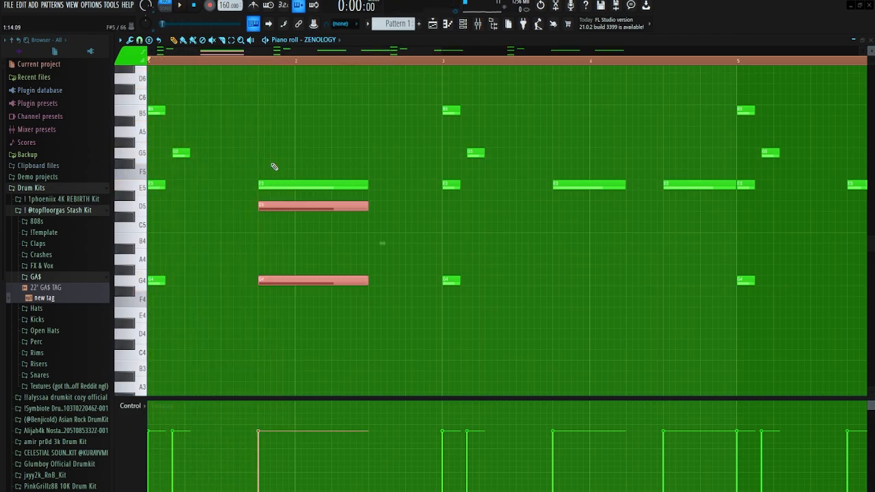
pyautogui.press('space')
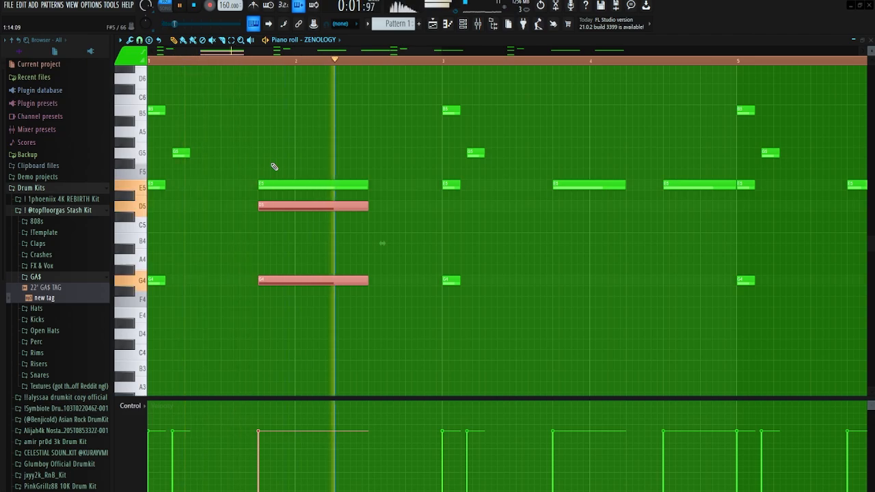
# Step: Add two short lead-in notes, B5 and C6, just before bar 3 and play them
pyautogui.scroll(3, 392, 213)
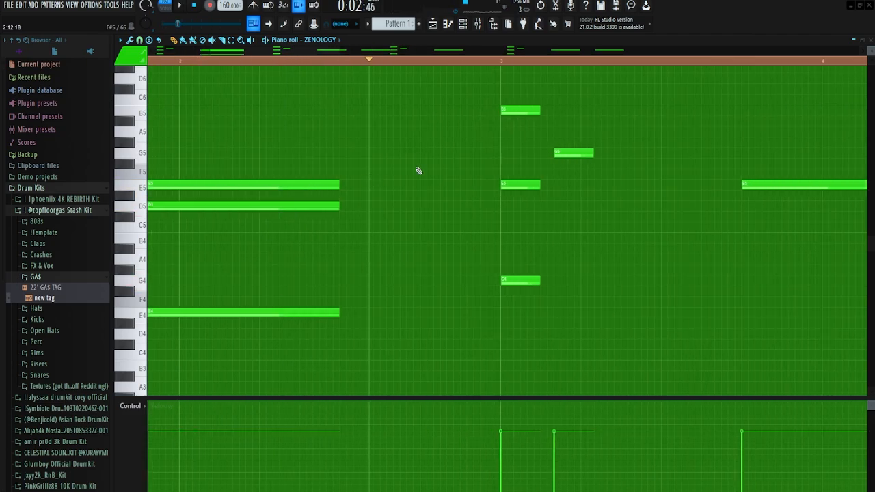
pyautogui.moveTo(418, 153); pyautogui.dragTo(447, 82)
pyautogui.press('space')
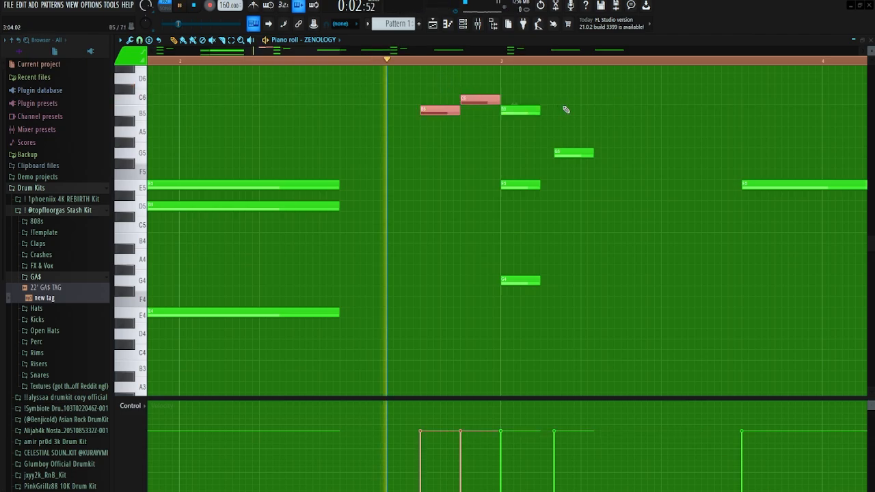
# Step: Change the inner notes of the chord leading into bar 4 to a short C5 followed by B4 held to the chord's end
pyautogui.scroll(-3, 541, 141)
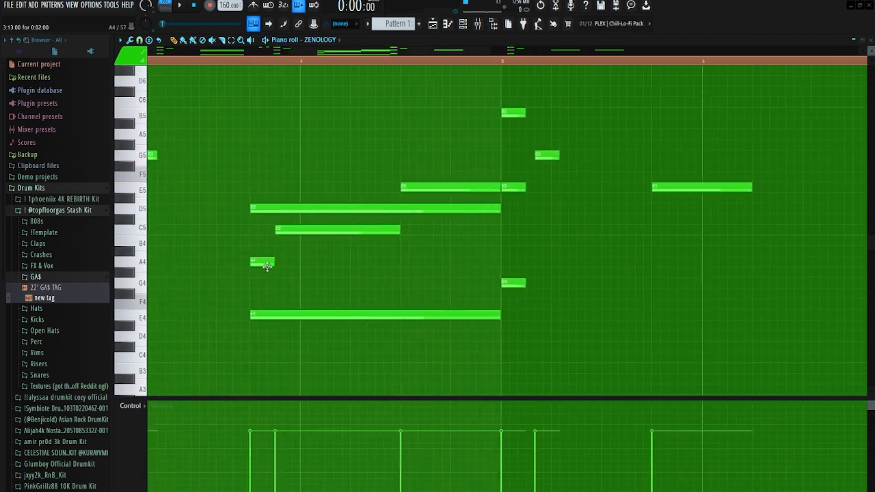
pyautogui.moveTo(267, 266); pyautogui.dragTo(307, 245)
pyautogui.press('space')
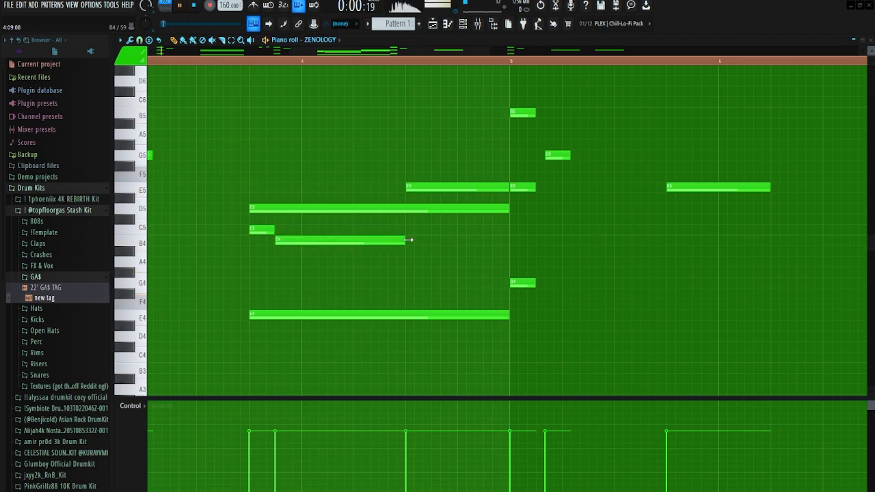
pyautogui.scroll(-2, 267, 264)
pyautogui.scroll(-2, 284, 262)
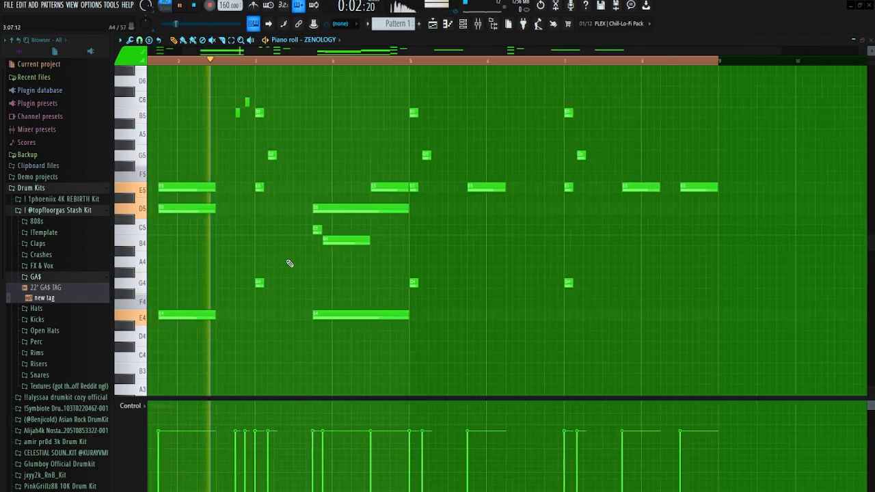
pyautogui.scroll(3, 290, 263)
pyautogui.moveTo(459, 242); pyautogui.dragTo(496, 244)
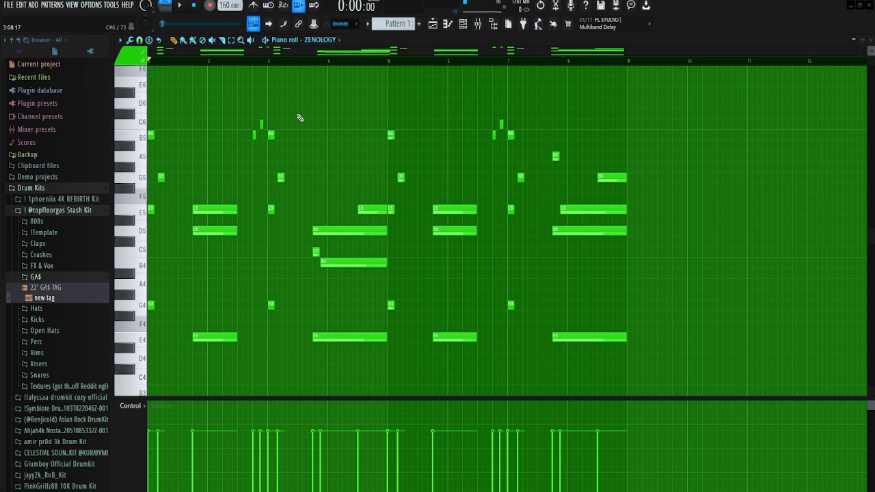
# Step: Play back the full eight-bar pattern and follow its chords and melody notes across the piano roll
pyautogui.press('space')
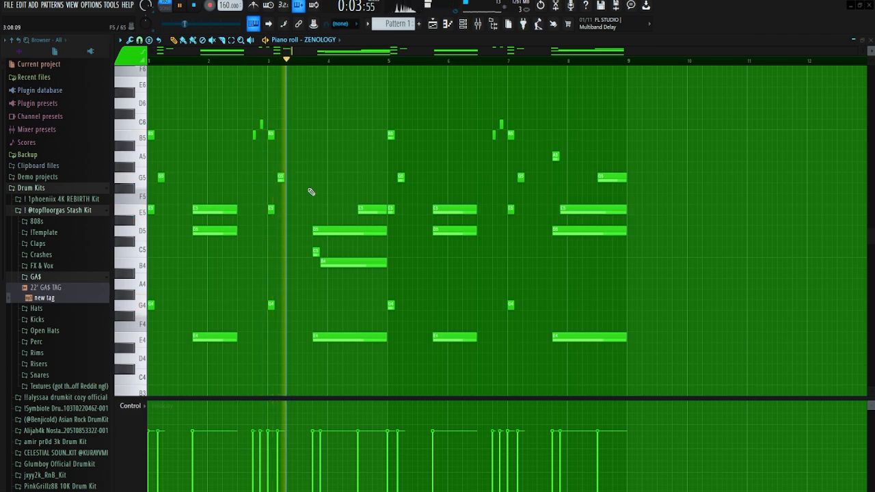
pyautogui.scroll(4, 338, 258)
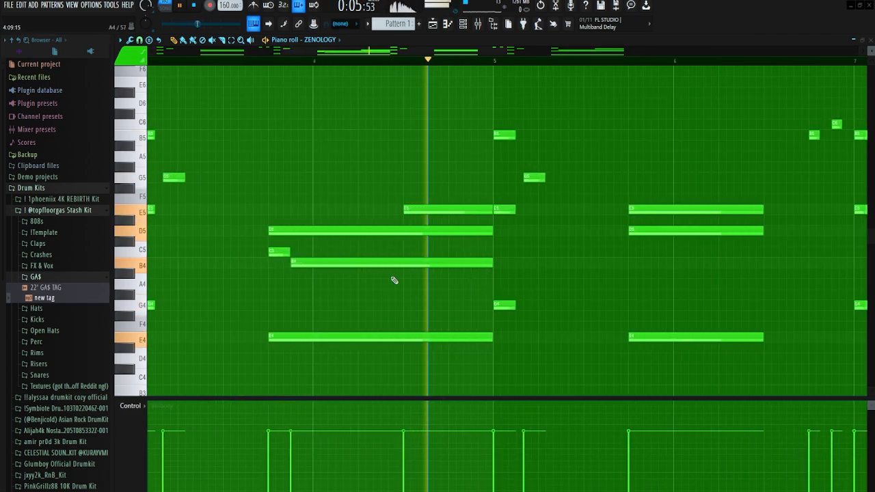
pyautogui.scroll(1, 524, 292)
pyautogui.scroll(-4, 525, 289)
pyautogui.scroll(3, 527, 287)
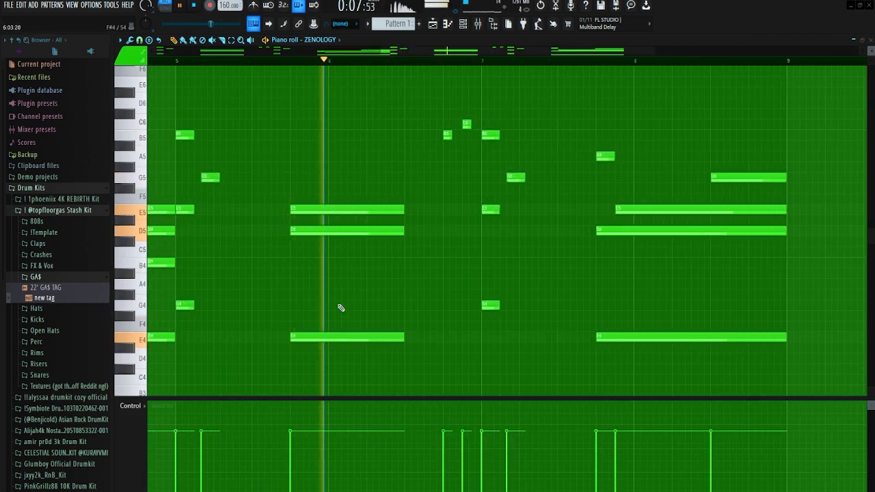
pyautogui.scroll(-1, 427, 267)
pyautogui.scroll(2, 494, 257)
pyautogui.scroll(-1, 541, 283)
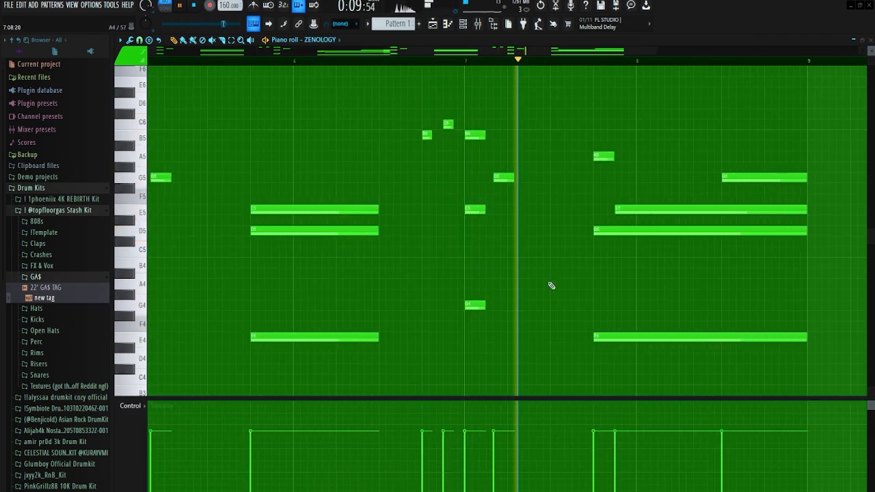
pyautogui.scroll(-3, 551, 286)
pyautogui.scroll(3, 697, 300)
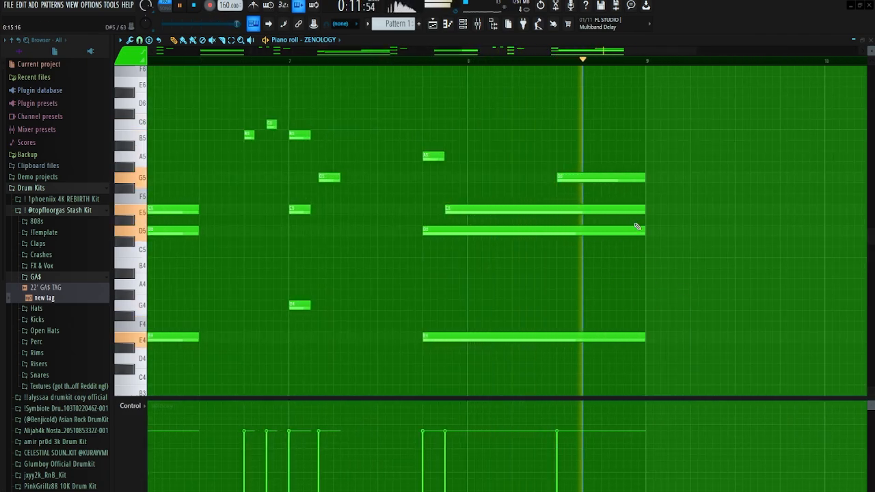
pyautogui.scroll(-3, 636, 227)
pyautogui.press('space')
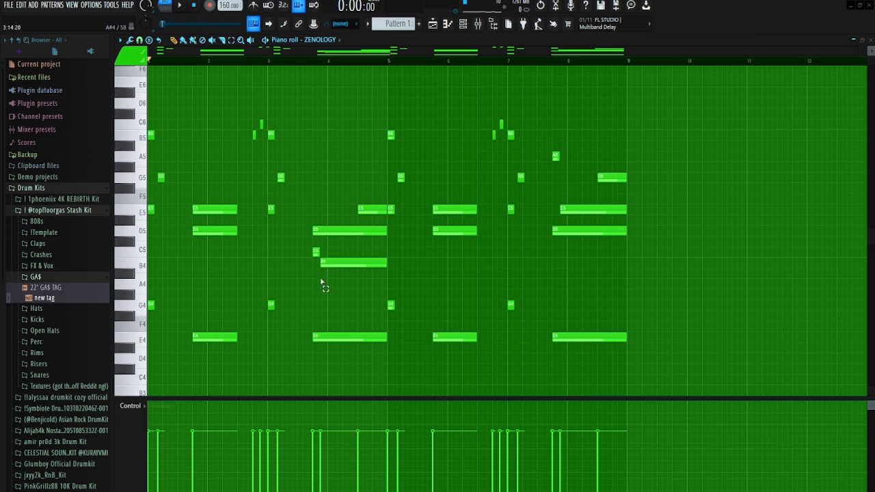
# Step: Examine the top-line melody by selecting the opening B5, G5 and E5 notes, and clear the selection
pyautogui.moveTo(331, 199); pyautogui.dragTo(338, 348)
pyautogui.click(337, 165)
pyautogui.scroll(10, 154, 275)
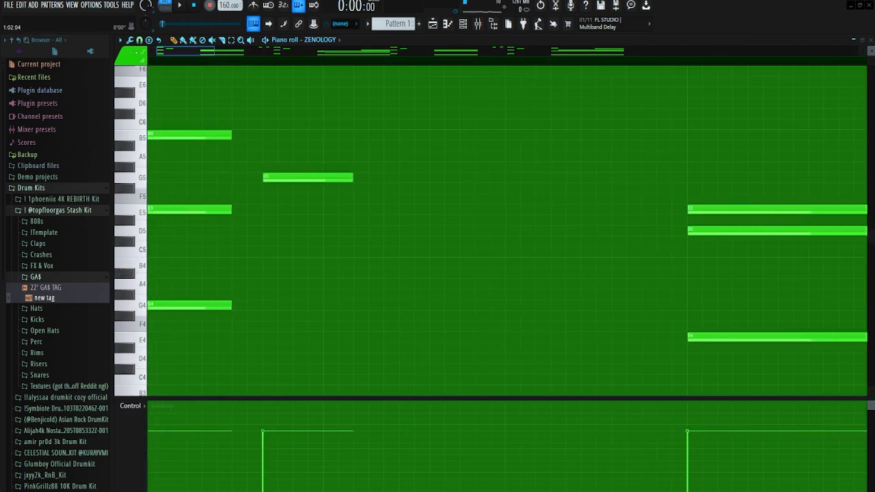
pyautogui.hscroll(-1, 223, 90)
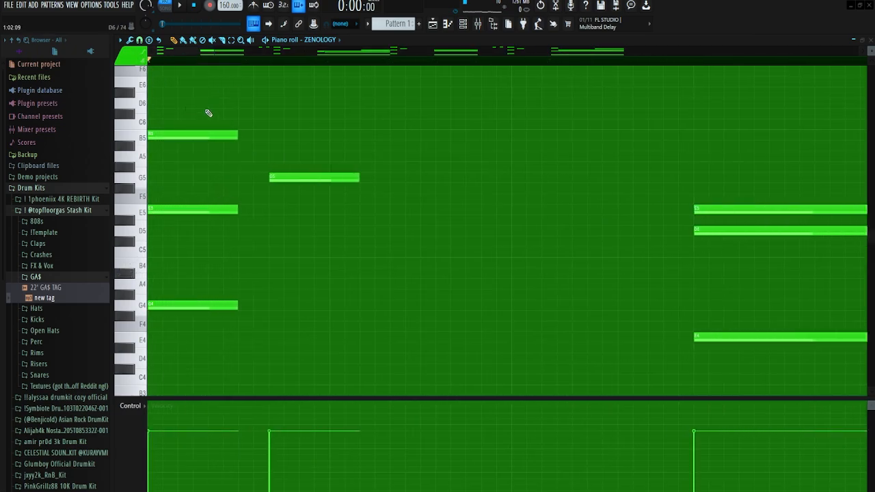
pyautogui.scroll(-5, 154, 171)
pyautogui.keyDown('ctrl'); pyautogui.keyDown('shift'); pyautogui.click(166, 136); pyautogui.keyUp('shift'); pyautogui.keyUp('ctrl')
pyautogui.keyDown('ctrl'); pyautogui.keyDown('shift'); pyautogui.click(212, 177); pyautogui.keyUp('shift'); pyautogui.keyUp('ctrl')
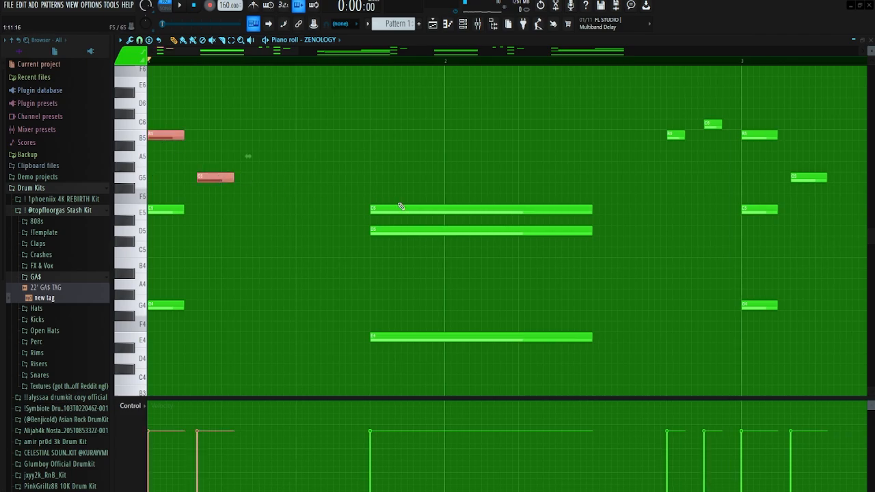
pyautogui.keyDown('ctrl'); pyautogui.keyDown('shift'); pyautogui.click(400, 206); pyautogui.keyUp('shift'); pyautogui.keyUp('ctrl')
pyautogui.click(351, 170)
pyautogui.scroll(-3, 252, 160)
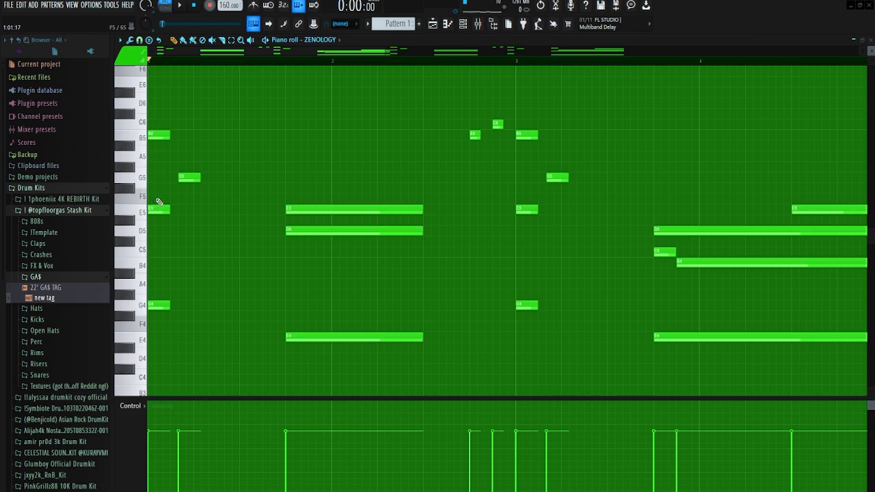
# Step: Try playing the opening melody with the lower notes of the first two chords deleted, and undo the deletion
pyautogui.moveTo(156, 197); pyautogui.dragTo(312, 393)
pyautogui.keyDown('ctrl'); pyautogui.keyDown('shift'); pyautogui.click(292, 206); pyautogui.keyUp('shift'); pyautogui.keyUp('ctrl')
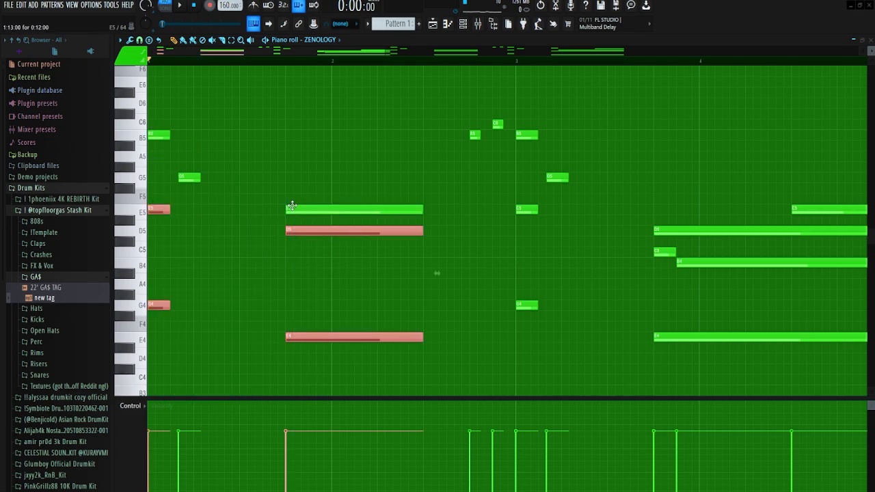
pyautogui.press('Delete')
pyautogui.press('space')
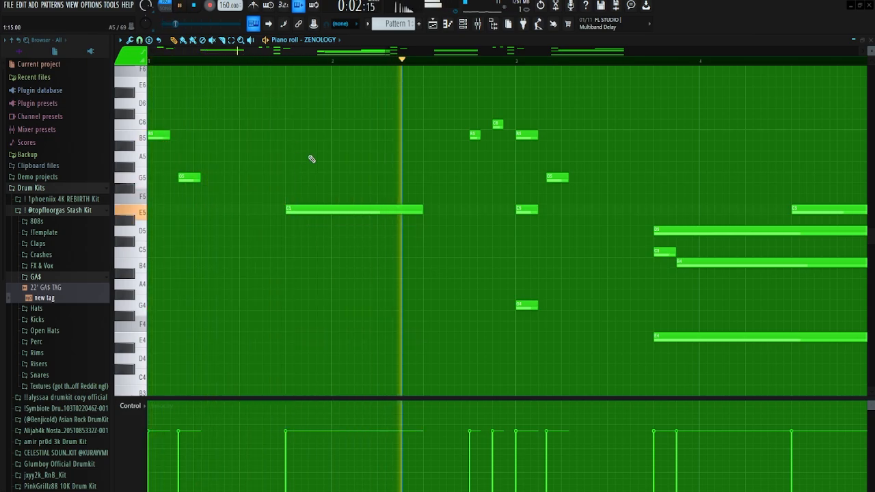
pyautogui.press('space')
pyautogui.hotkey('ctrl', 'z')
pyautogui.hotkey('ctrl', 'd')
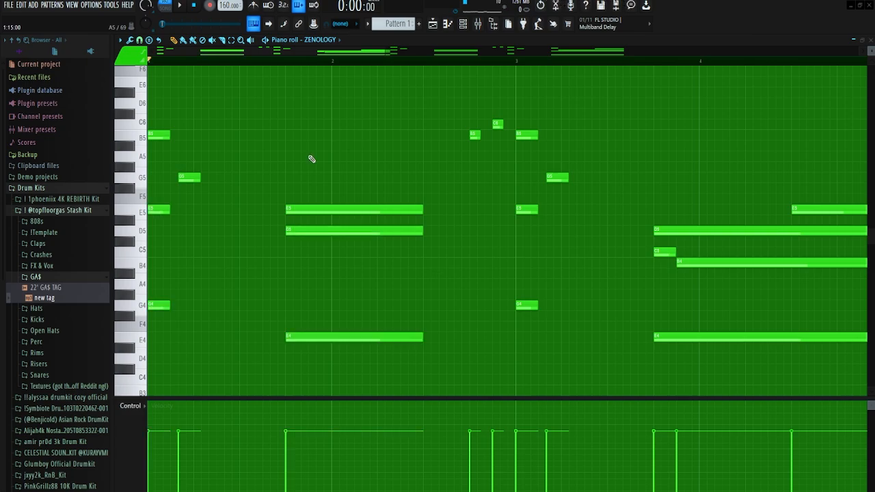
pyautogui.keyDown('ctrl'); pyautogui.scroll(-4, 312, 159); pyautogui.keyUp('ctrl')
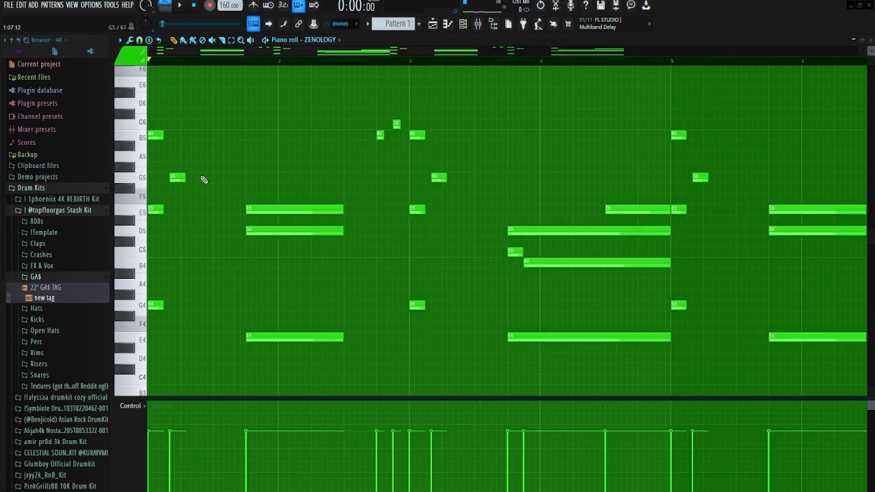
pyautogui.moveTo(203, 180); pyautogui.dragTo(238, 358)
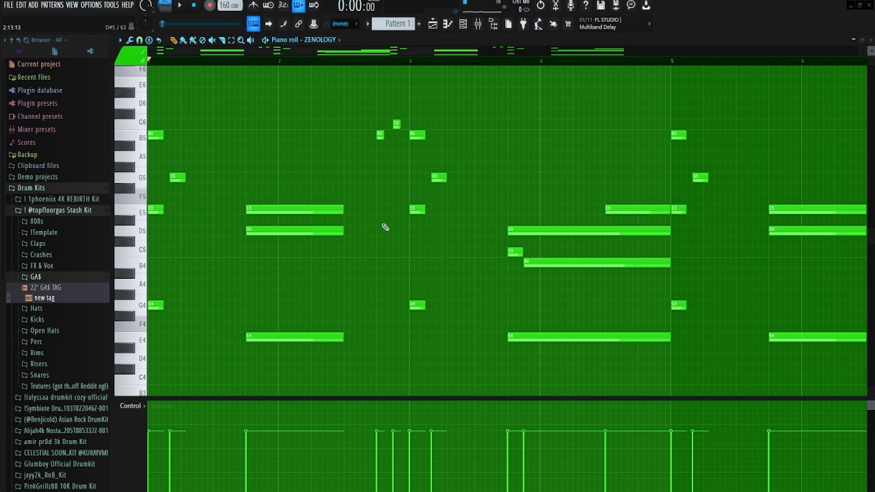
pyautogui.moveTo(345, 173); pyautogui.dragTo(413, 377)
pyautogui.click(347, 195)
pyautogui.moveTo(459, 183); pyautogui.dragTo(488, 339)
pyautogui.scroll(-2, 408, 184)
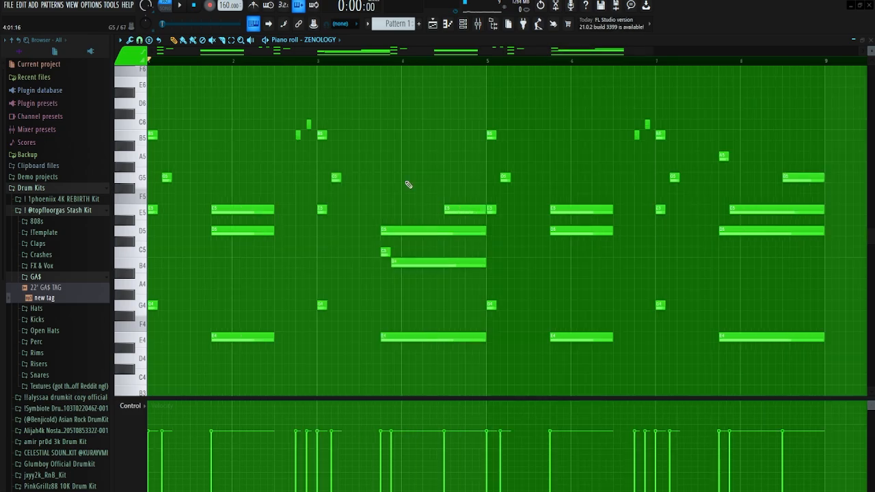
# Step: Open the Albino3 synth, load the Arpeggiator Sounds 3 bank with LowBeat Mellow, and play the pattern
pyautogui.click(463, 24)
pyautogui.click(328, 126)
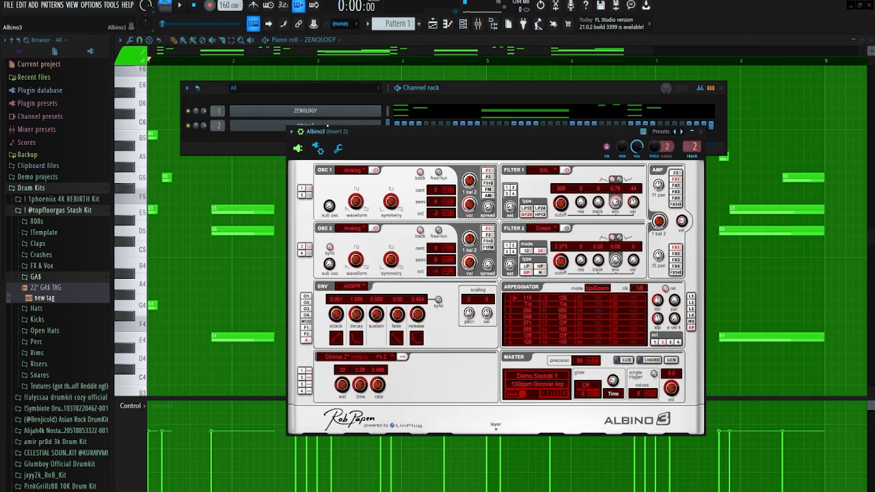
pyautogui.moveTo(383, 134); pyautogui.dragTo(365, 95)
pyautogui.click(520, 339)
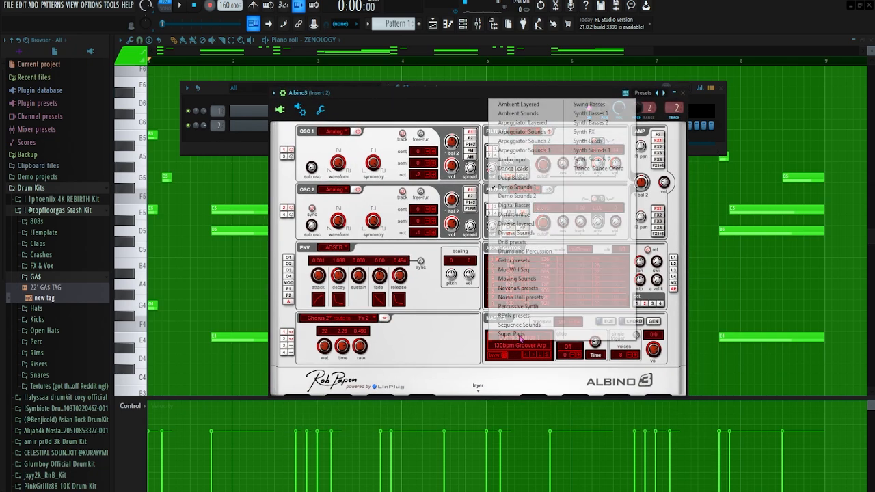
pyautogui.click(521, 150)
pyautogui.press('space')
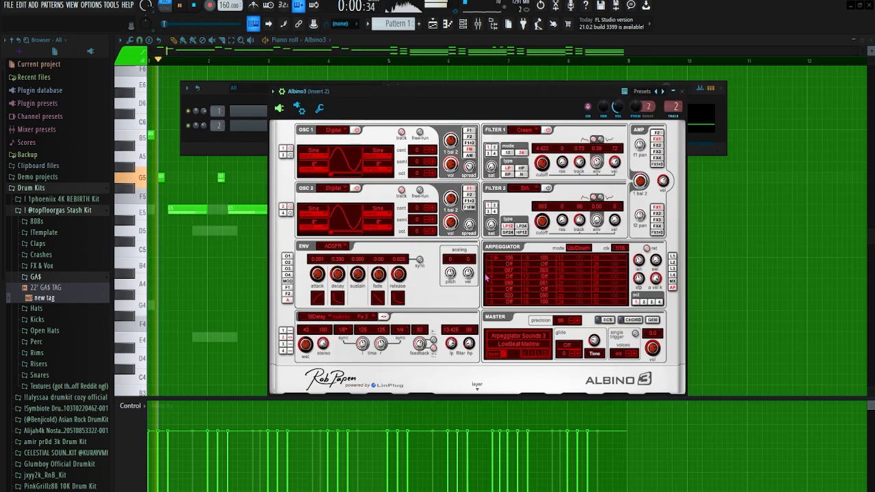
# Step: Browse the Arpeggiator Sounds 3 bank past LoneOrgan, load LoFi Squeek, and play back the pattern
pyautogui.click(522, 345)
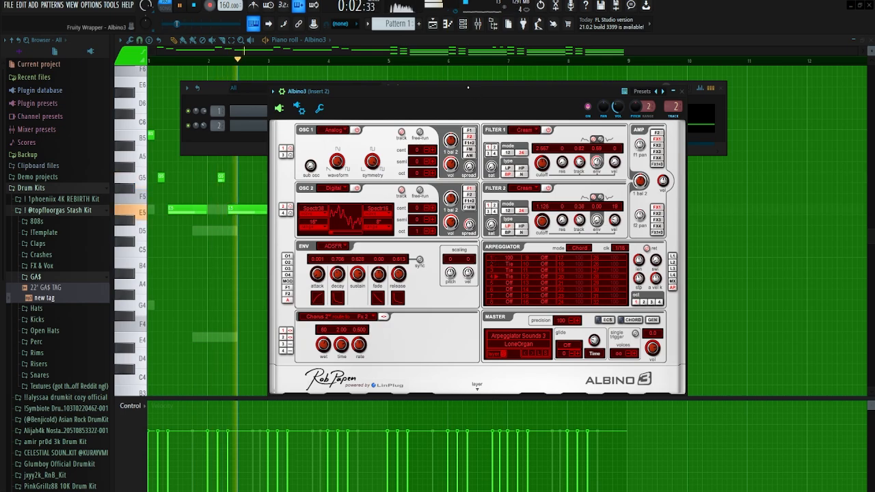
pyautogui.click(528, 354)
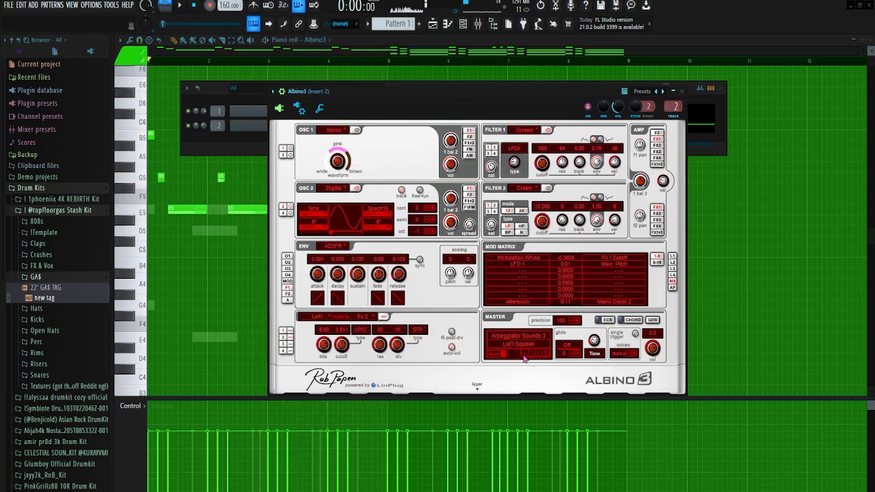
pyautogui.press('space')
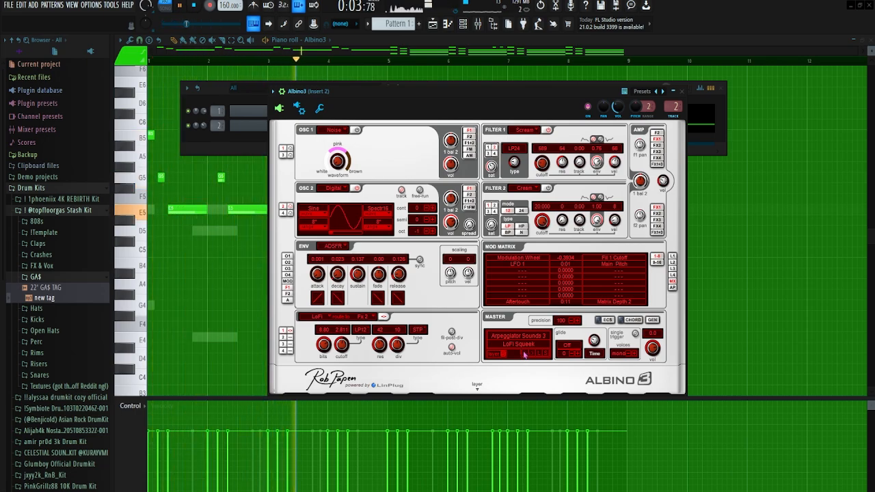
pyautogui.press('space')
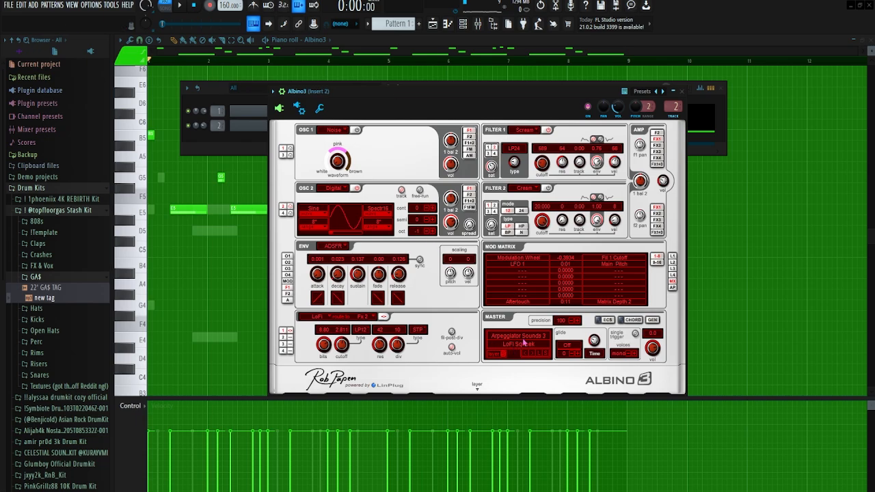
# Step: Close the synth window, check the channels, and play back the Albino3 pattern, following its B5, G5 and E5 notes in the piano roll
pyautogui.rightClick(757, 275)
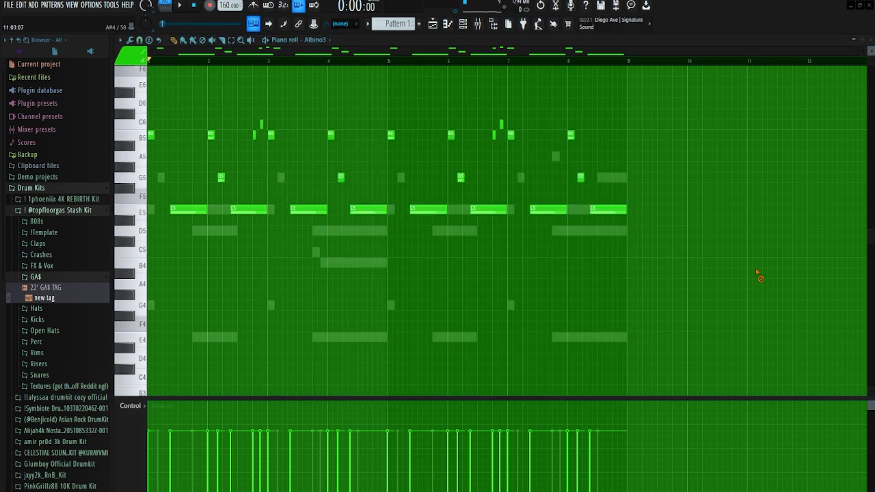
pyautogui.keyDown('ctrl'); pyautogui.scroll(4, 156, 196); pyautogui.keyUp('ctrl')
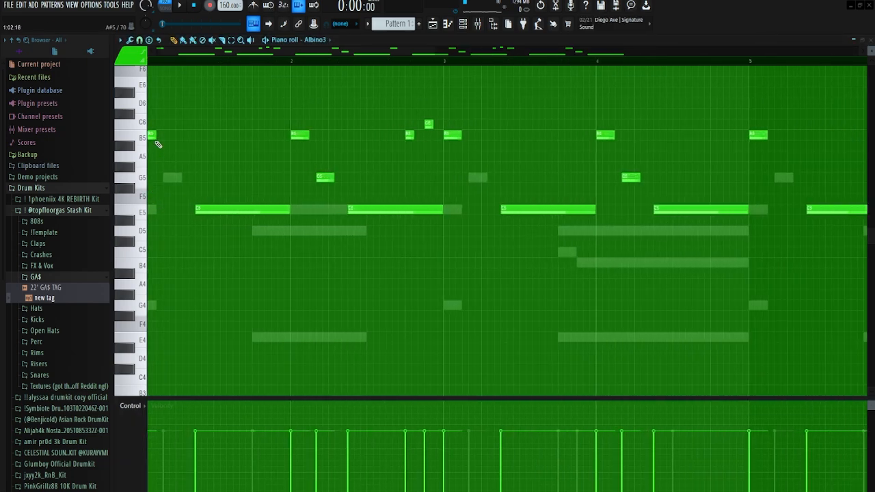
pyautogui.keyDown('ctrl'); pyautogui.scroll(-5, 303, 191); pyautogui.keyUp('ctrl')
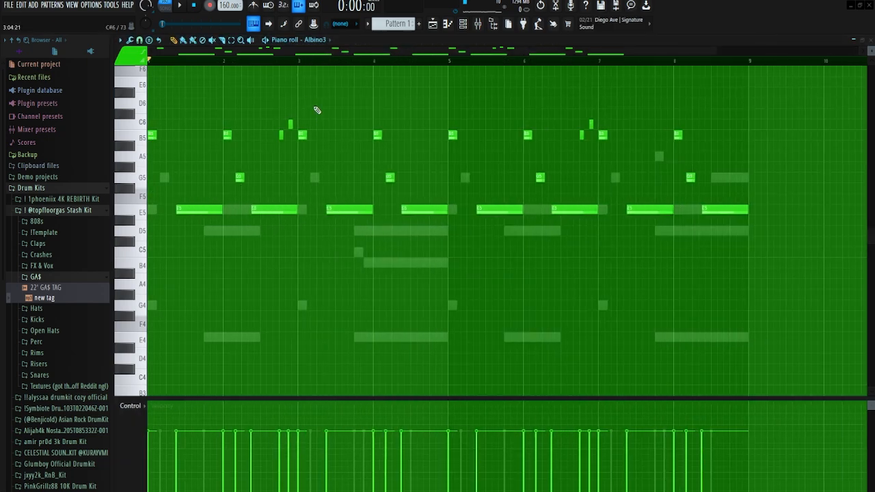
pyautogui.click(466, 25)
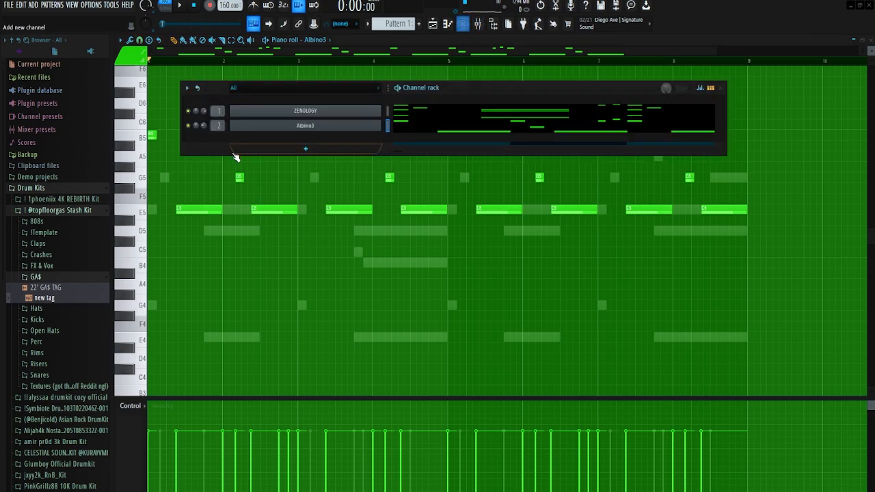
pyautogui.rightClick(167, 190)
pyautogui.press('space')
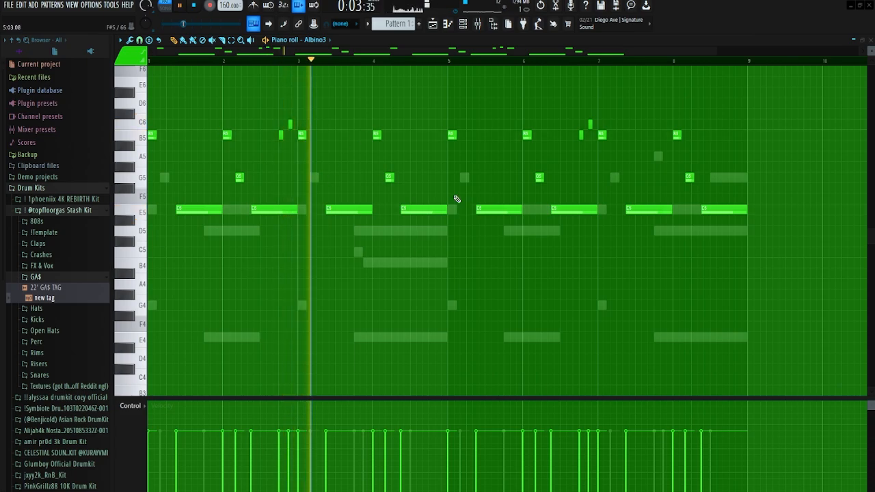
pyautogui.keyDown('ctrl'); pyautogui.scroll(3, 409, 209); pyautogui.keyUp('ctrl')
pyautogui.scroll(-5, 538, 254)
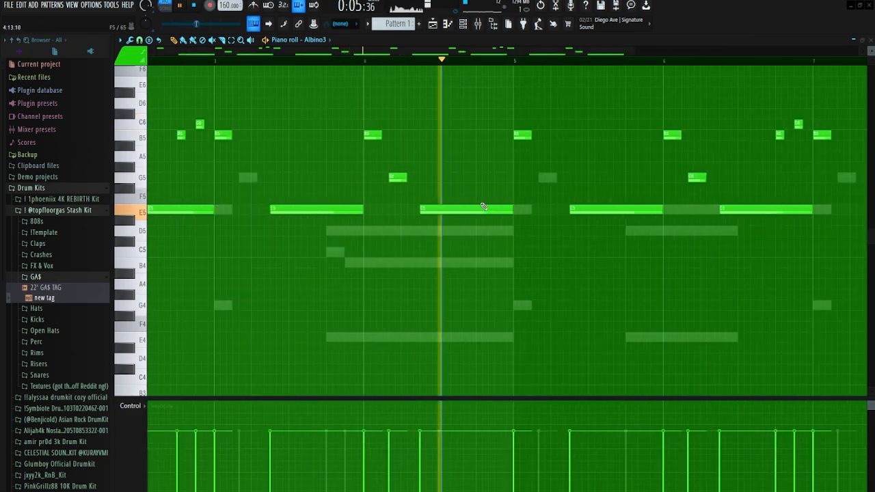
pyautogui.press('space')
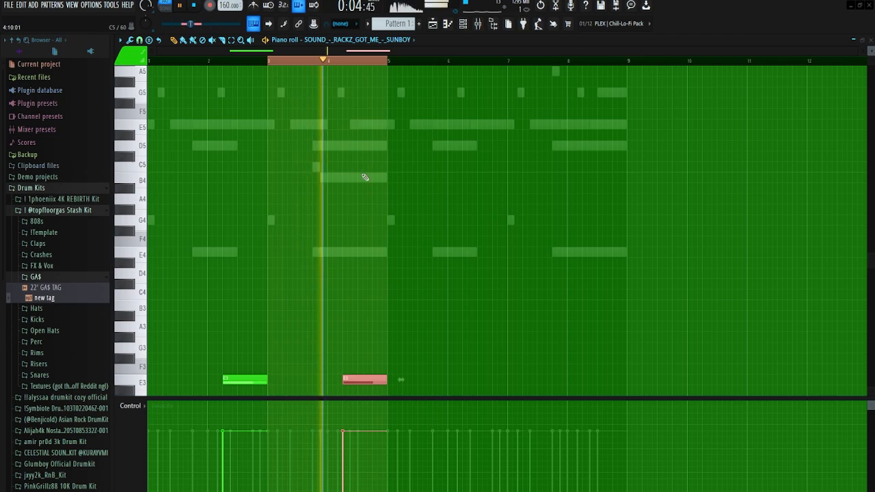
# Step: Duplicate the selected two bars of the SOUND_RACKZ_GOT_ME_SUNBOY channel twice
pyautogui.hotkey('ctrl', 'b')
pyautogui.hotkey('ctrl', 'b')
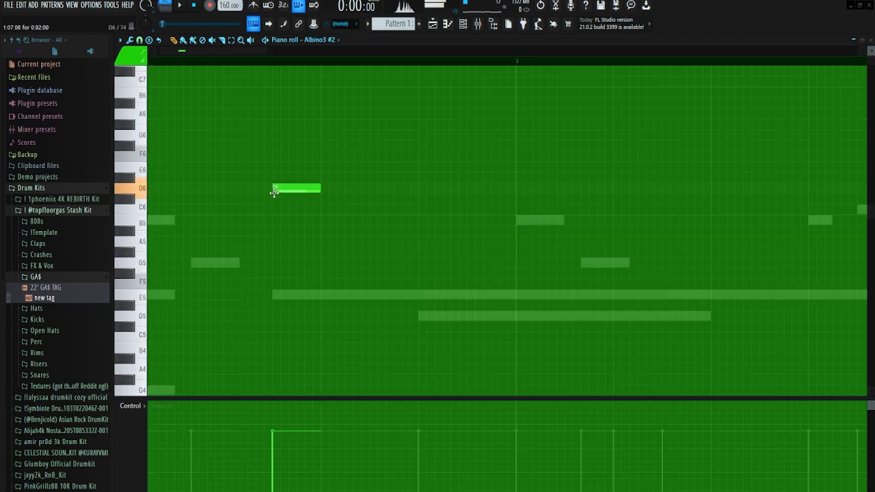
# Step: Lower the first Albino3 #2 note from D6 to C6, add B5 and C6 directly after it, and play the run
pyautogui.moveTo(275, 192); pyautogui.dragTo(275, 212)
pyautogui.press('space')
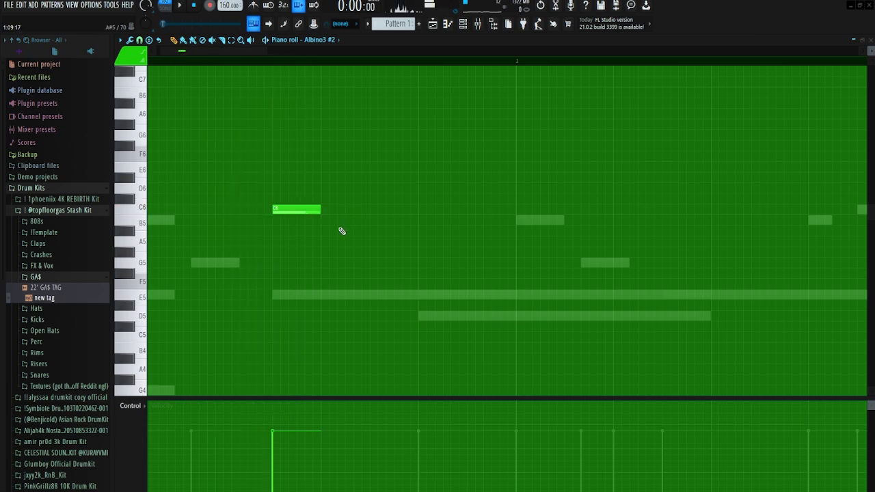
pyautogui.click(327, 220)
pyautogui.click(372, 199)
pyautogui.click(372, 220)
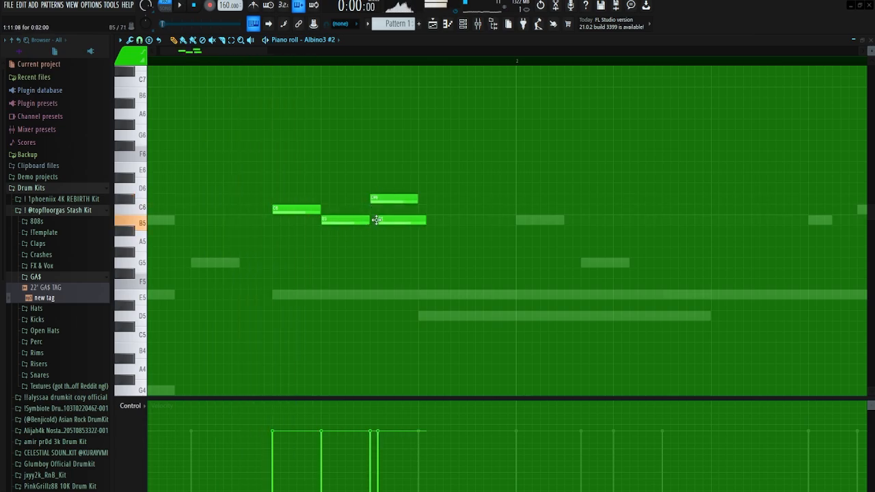
pyautogui.moveTo(373, 220); pyautogui.dragTo(367, 203)
pyautogui.rightClick(376, 201)
pyautogui.press('space')
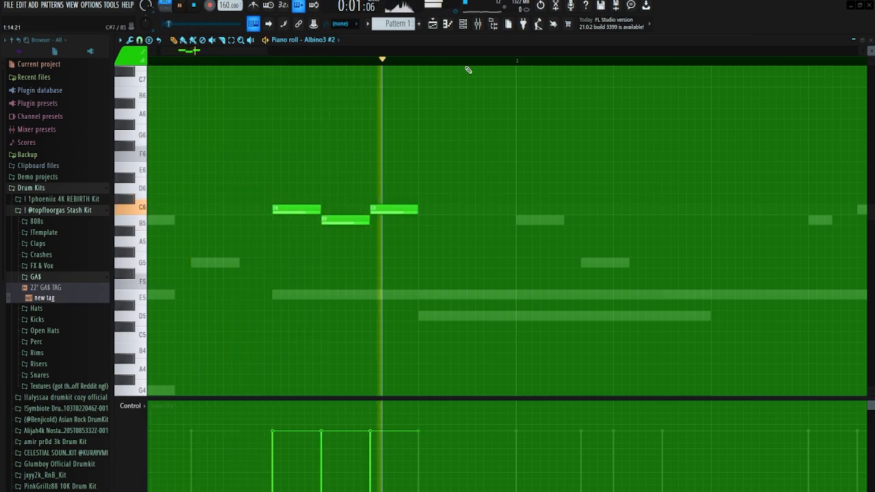
pyautogui.press('space')
# Step: Add a long E5 note after the C6-B5-C6 run and a short B5 pickup before it, and play the phrase
pyautogui.click(468, 26)
pyautogui.click(474, 299)
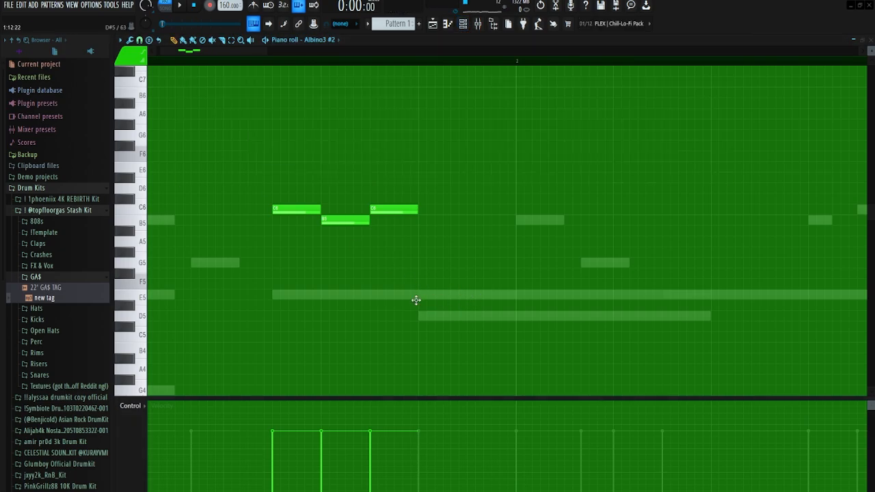
pyautogui.moveTo(417, 302); pyautogui.dragTo(417, 283)
pyautogui.scroll(-2, 418, 307)
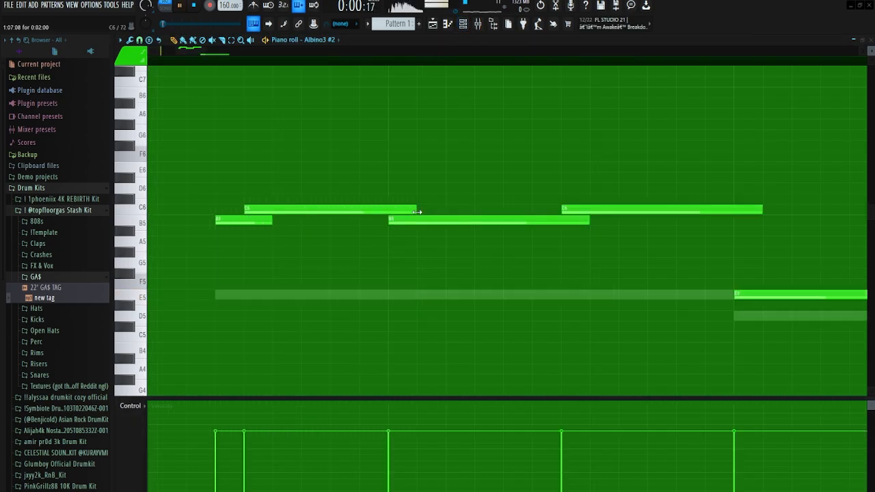
pyautogui.press('space')
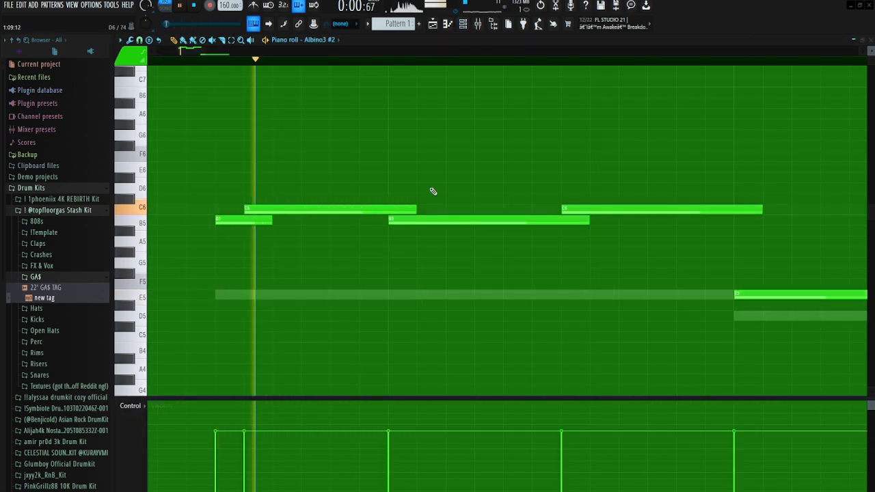
pyautogui.press('space')
# Step: Delete the middle B5, replace the last C6 with a B5 at the same position, and play back the phrase
pyautogui.scroll(-2, 453, 232)
pyautogui.rightClick(461, 223)
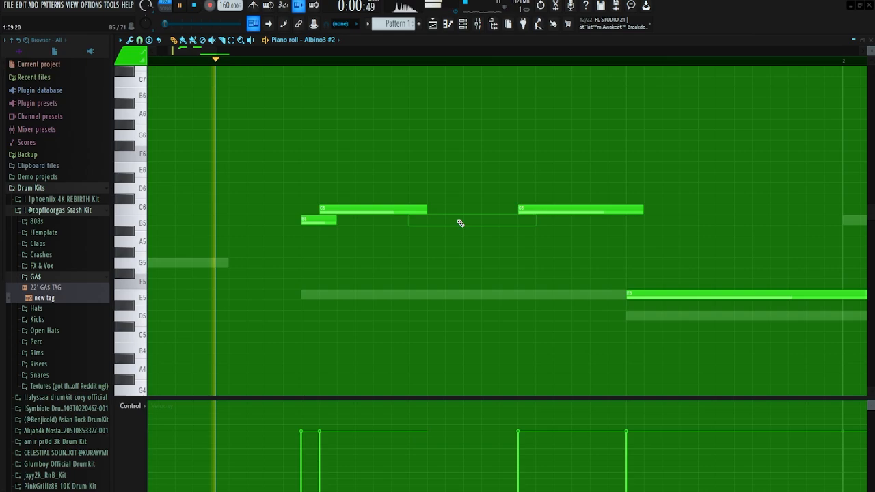
pyautogui.click(519, 221)
pyautogui.moveTo(632, 221); pyautogui.dragTo(640, 220)
pyautogui.press('space')
pyautogui.rightClick(632, 210)
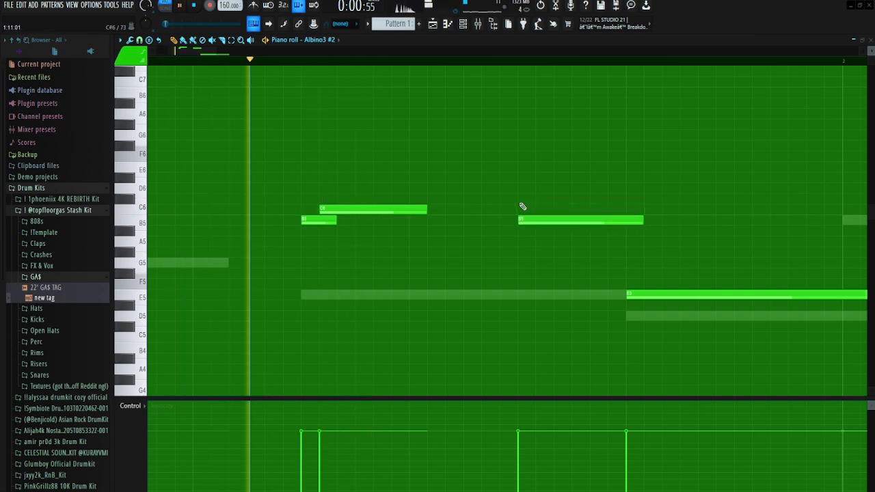
pyautogui.scroll(-2, 494, 209)
pyautogui.press('space')
pyautogui.scroll(2, 500, 269)
pyautogui.scroll(-2, 500, 269)
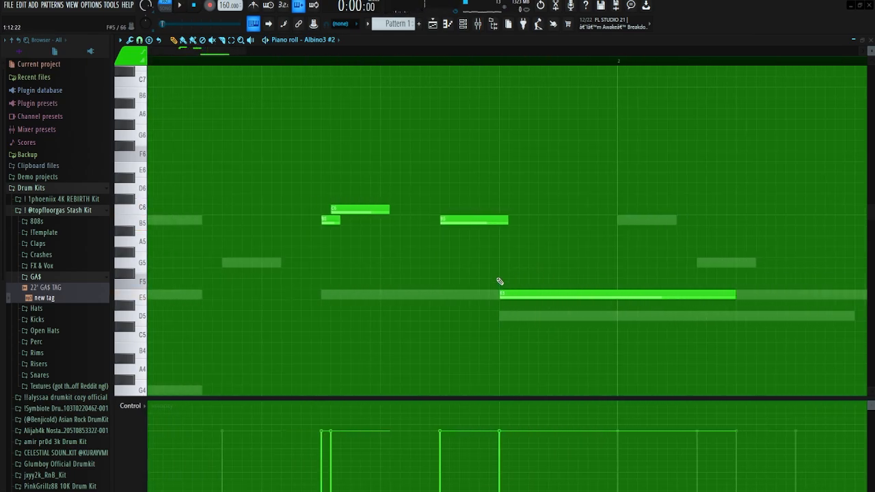
# Step: Add a C6 note over the second half of the last B5, shorten it to a brief accent, and play the phrase
pyautogui.scroll(2, 473, 248)
pyautogui.click(442, 210)
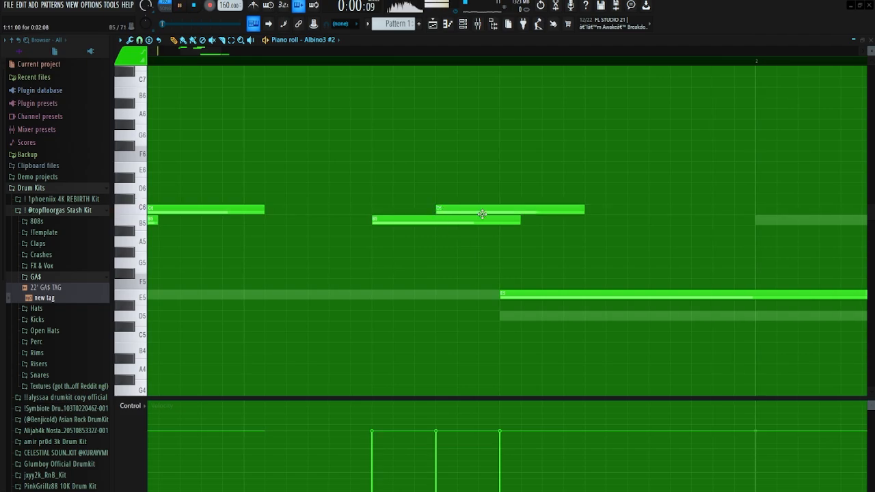
pyautogui.press('space')
pyautogui.press('space')
pyautogui.moveTo(585, 208); pyautogui.dragTo(450, 201)
pyautogui.press('space')
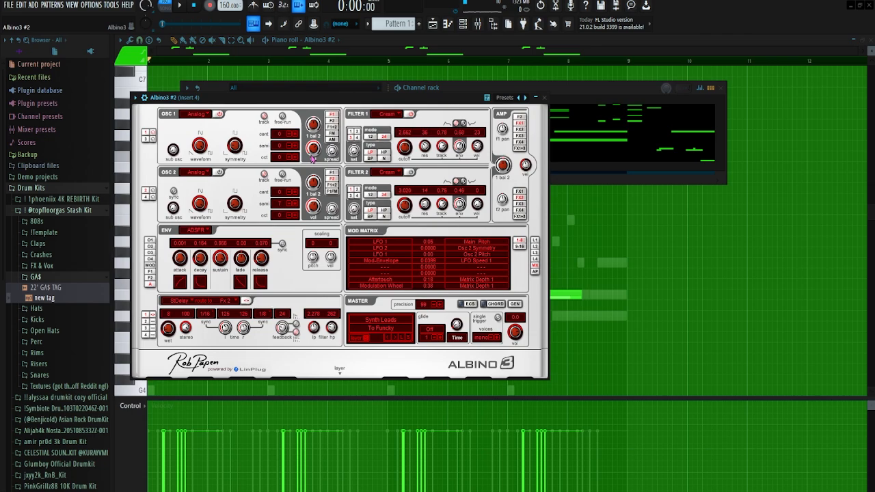
# Step: Close the Albino3 #2 window and play back its full eight-bar melody, following the notes across the piano roll
pyautogui.rightClick(679, 240)
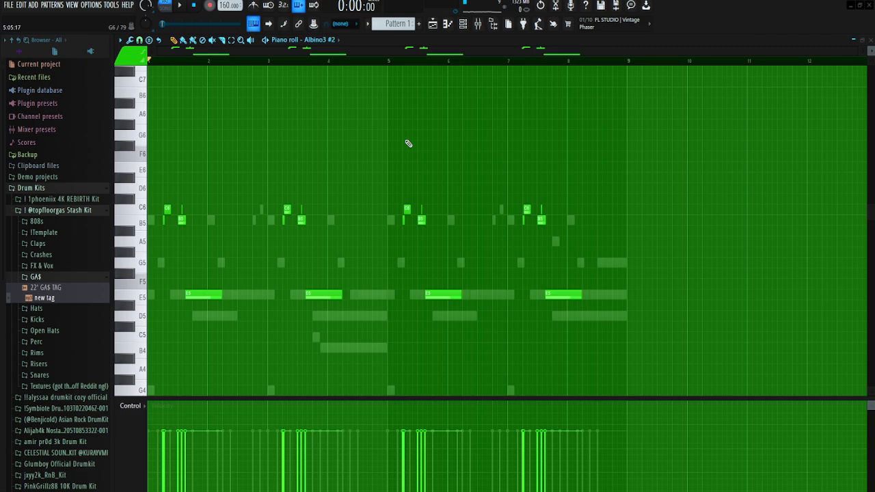
pyautogui.scroll(3, 293, 146)
pyautogui.press('space')
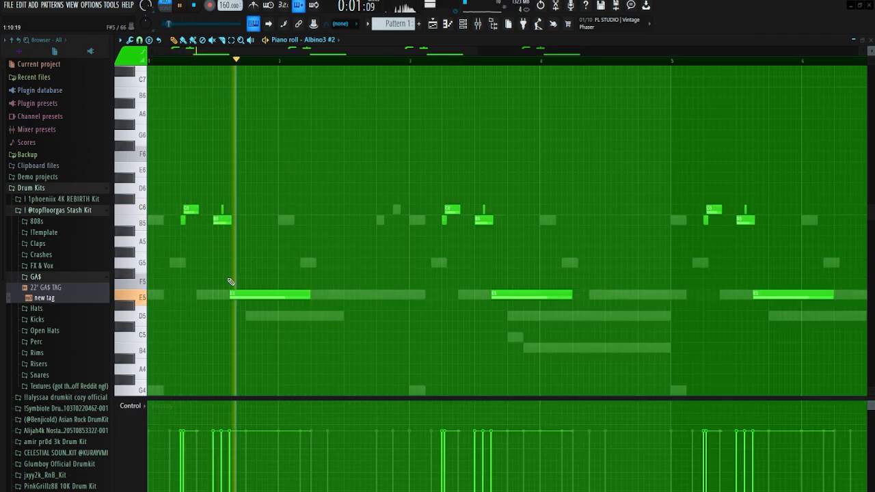
pyautogui.scroll(-3, 305, 273)
pyautogui.scroll(3, 301, 274)
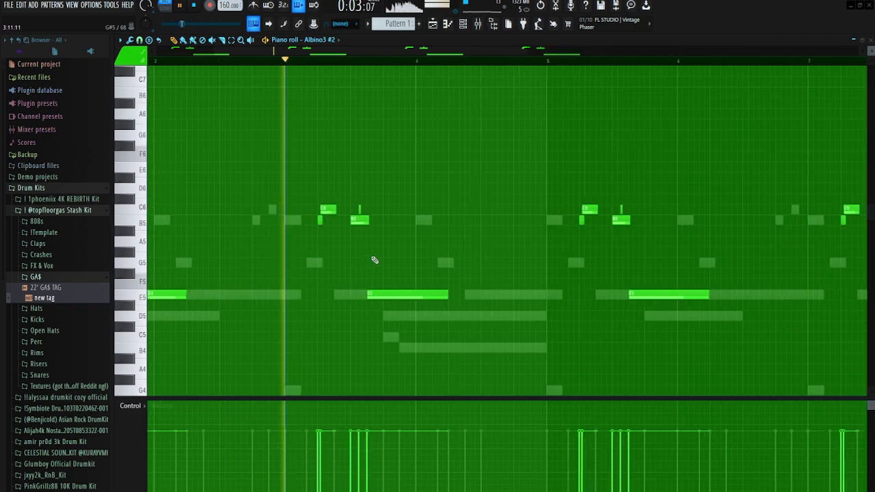
pyautogui.scroll(-3, 393, 277)
pyautogui.scroll(3, 395, 302)
pyautogui.scroll(-3, 365, 290)
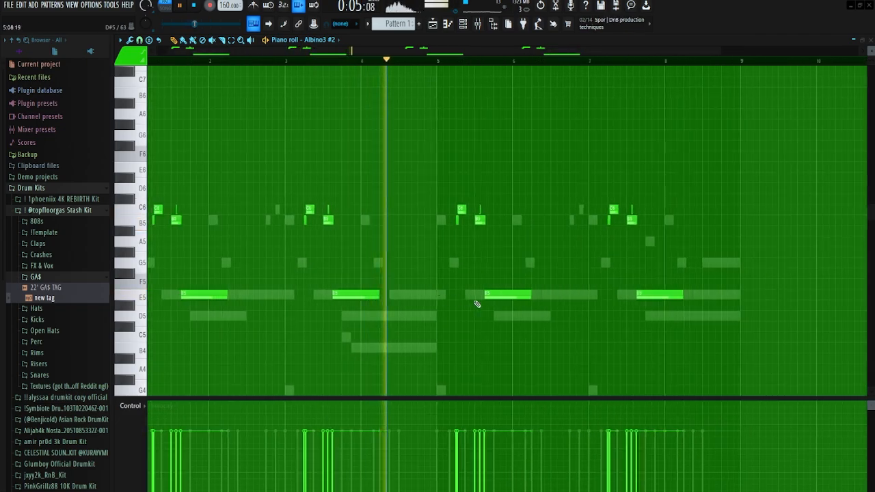
pyautogui.scroll(2, 475, 299)
pyautogui.scroll(-2, 472, 295)
pyautogui.scroll(4, 431, 270)
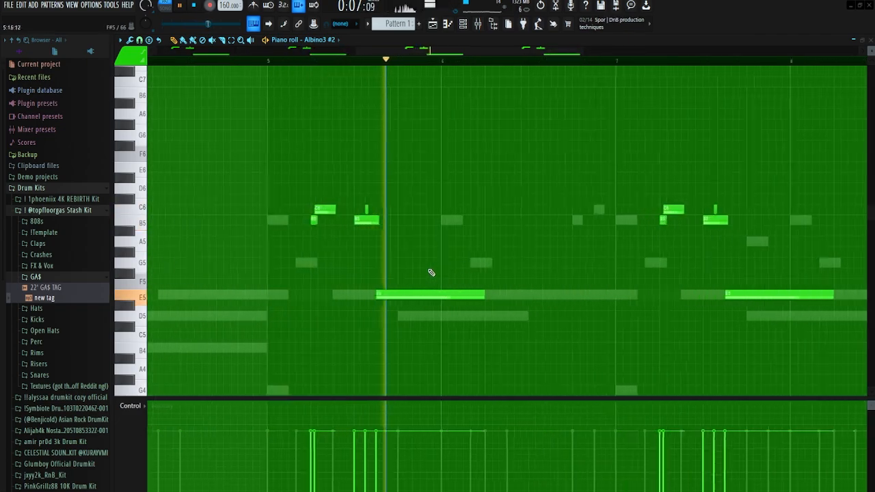
pyautogui.scroll(-4, 465, 287)
pyautogui.scroll(3, 534, 296)
pyautogui.scroll(-3, 629, 296)
pyautogui.scroll(4, 581, 287)
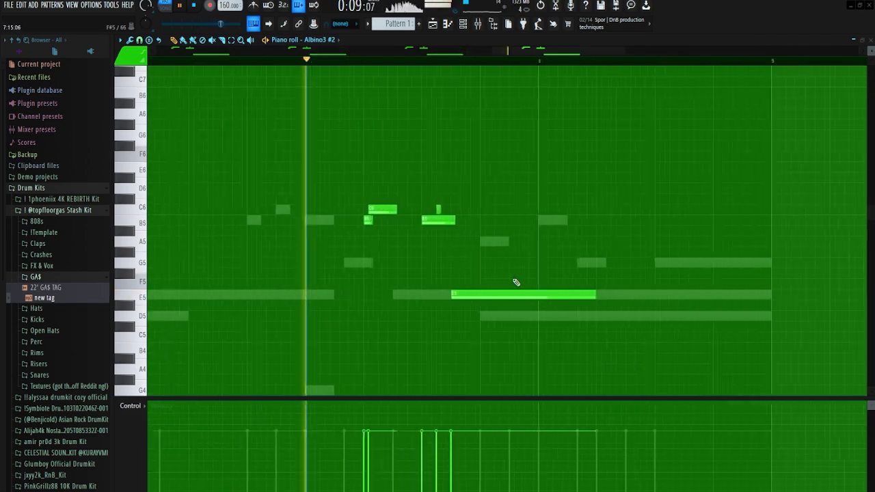
pyautogui.scroll(-1, 493, 273)
pyautogui.scroll(-3, 478, 270)
pyautogui.scroll(2, 577, 297)
pyautogui.scroll(-2, 504, 283)
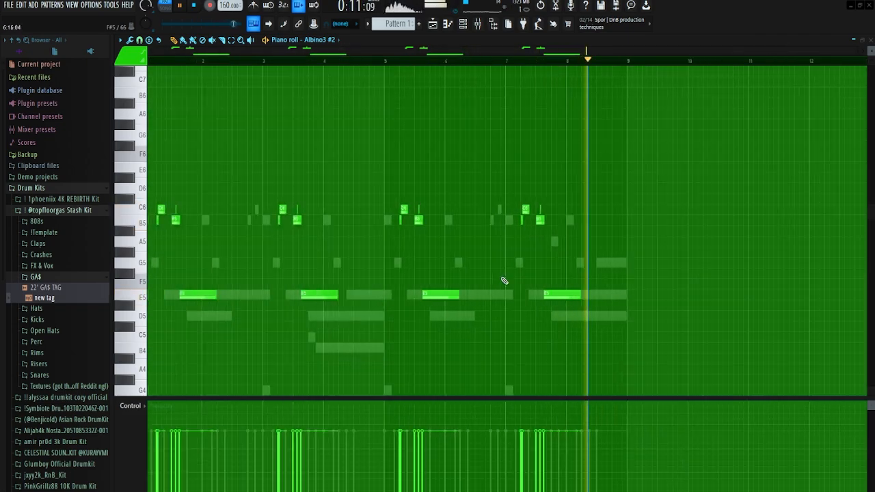
pyautogui.press('space')
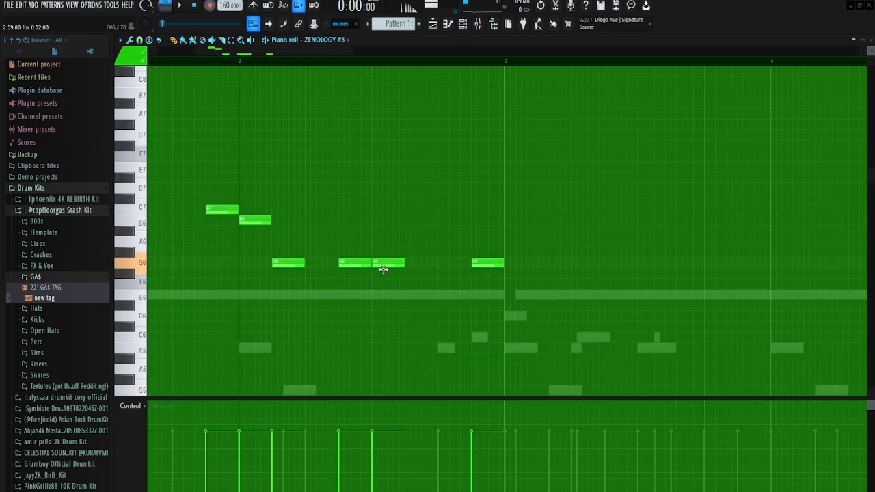
# Step: Shorten the ZENOLOGY #3 G6 note at 2:09 to one step, and add one-step G6 notes at 2:11 and 2:13
pyautogui.moveTo(403, 264); pyautogui.dragTo(387, 264)
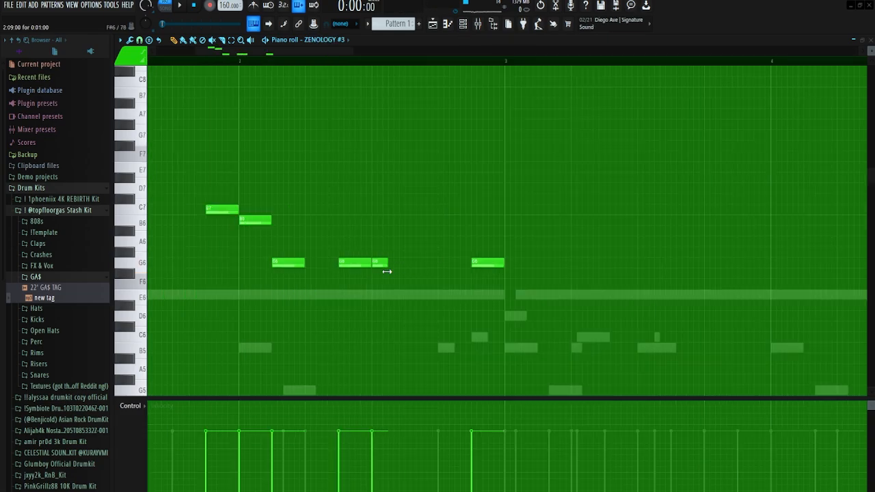
pyautogui.click(406, 263)
pyautogui.click(427, 264)
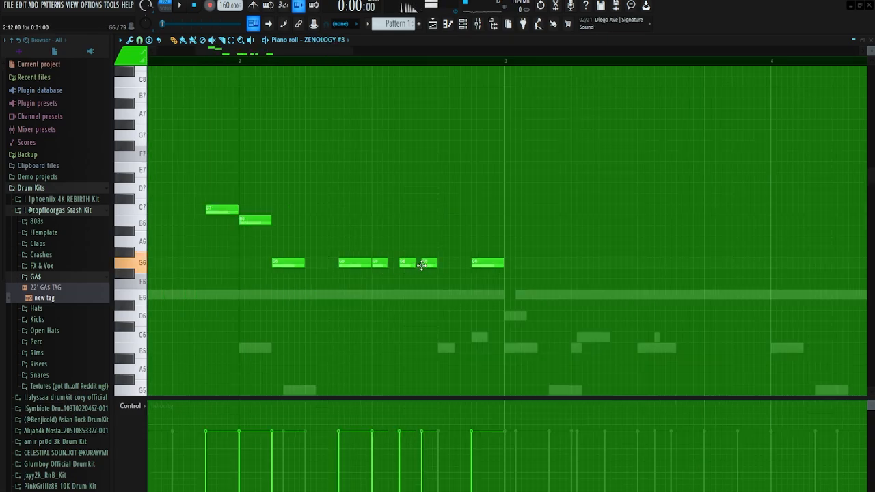
pyautogui.moveTo(405, 266); pyautogui.dragTo(411, 265)
pyautogui.rightClick(430, 264)
pyautogui.click(441, 264)
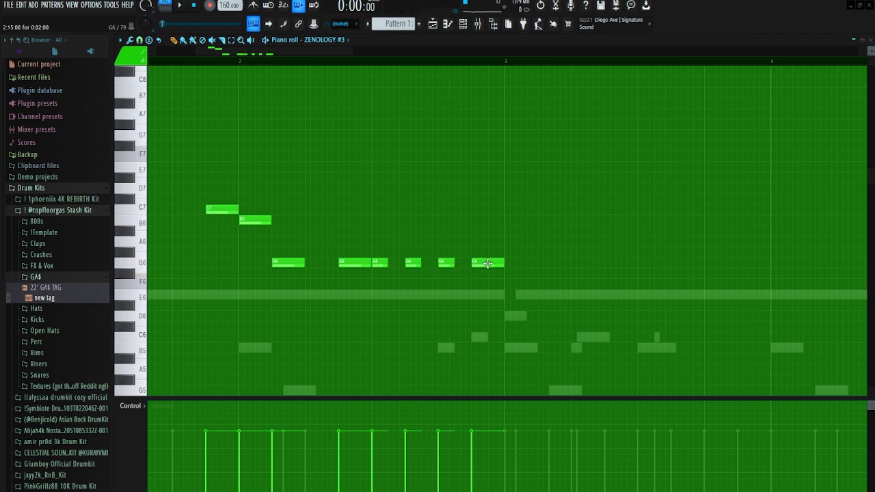
# Step: Replace the last G6 note at 2:15 with a one-step G6 note, and play back the melody
pyautogui.rightClick(488, 264)
pyautogui.click(479, 264)
pyautogui.press('space')
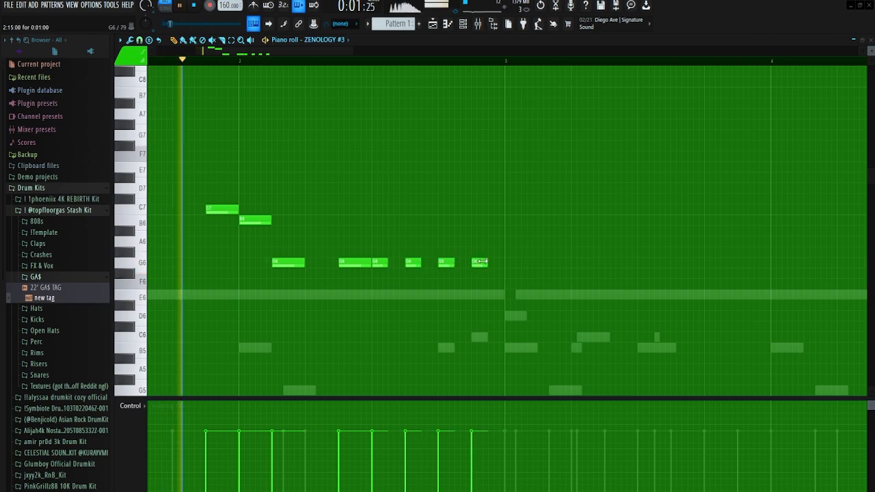
# Step: Delete the opening C7, B6 and G6 notes of ZENOLOGY #3 and repeat an eight-note run of one-step G6 notes every two bars from 1:15
pyautogui.moveTo(483, 268); pyautogui.dragTo(380, 264)
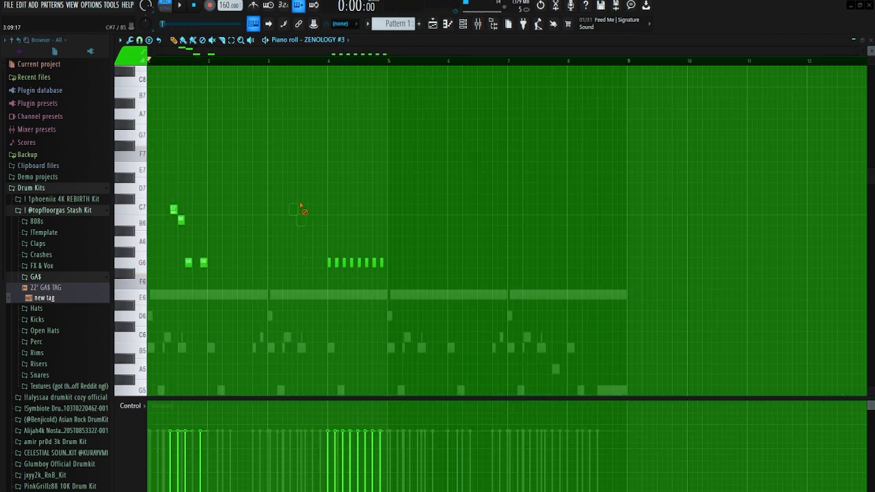
pyautogui.rightClick(173, 209)
pyautogui.rightClick(181, 220)
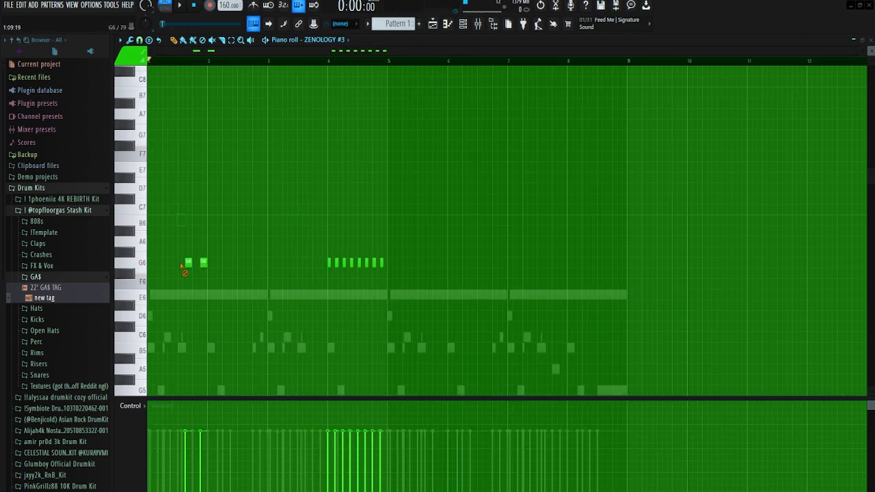
pyautogui.rightClick(189, 262)
pyautogui.press('space')
pyautogui.rightClick(204, 263)
pyautogui.press('space')
pyautogui.moveTo(408, 259); pyautogui.dragTo(210, 266)
pyautogui.press('space')
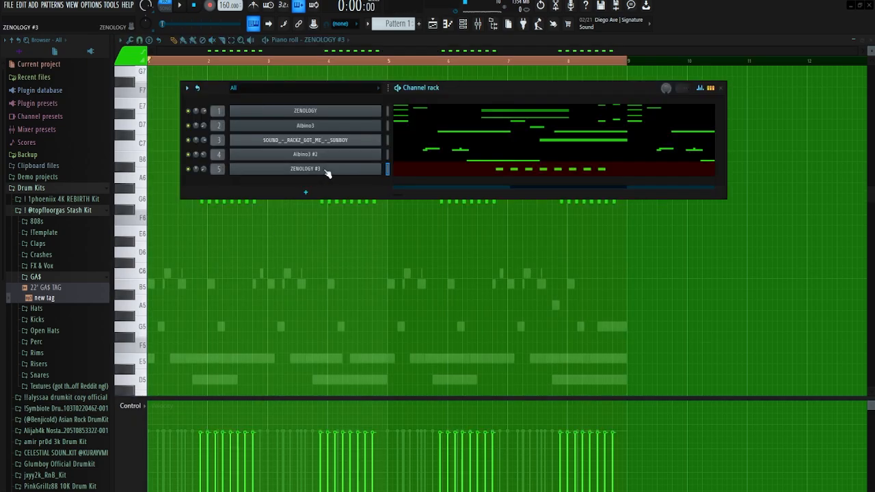
# Step: Open the ZENOLOGY #3 instrument to view its Pulstar Lead preset, and close its window
pyautogui.click(305, 169)
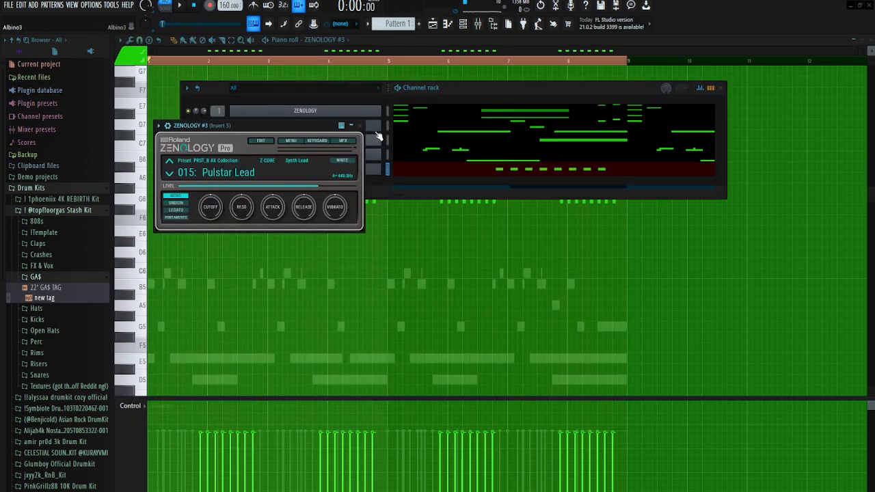
pyautogui.click(361, 127)
pyautogui.rightClick(373, 236)
# Step: Select all the ZENOLOGY #3 G6 runs for a close look, clear the selection, and play back the eight-bar loop
pyautogui.moveTo(693, 203); pyautogui.dragTo(41, 157)
pyautogui.scroll(3, 186, 225)
pyautogui.scroll(2, 201, 225)
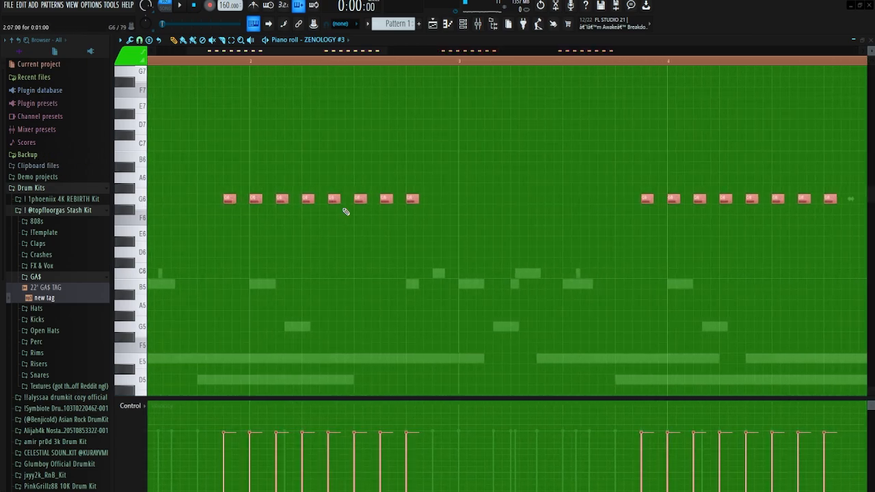
pyautogui.scroll(-5, 307, 187)
pyautogui.hotkey('ctrl', 'd')
pyautogui.moveTo(176, 62); pyautogui.dragTo(149, 62)
pyautogui.press('space')
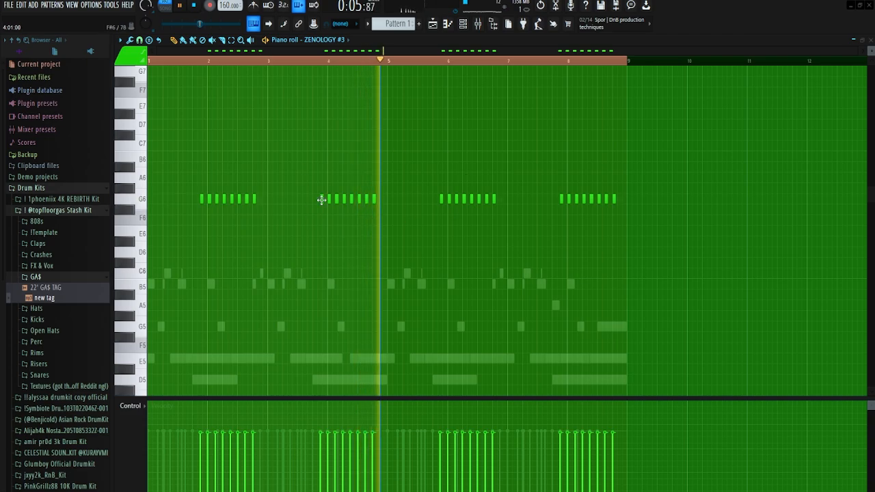
pyautogui.press('space')
# Step: Examine the other channels' ghost notes below the G6 runs, from the high melodies down to the E4 chord tones
pyautogui.scroll(-3, 218, 235)
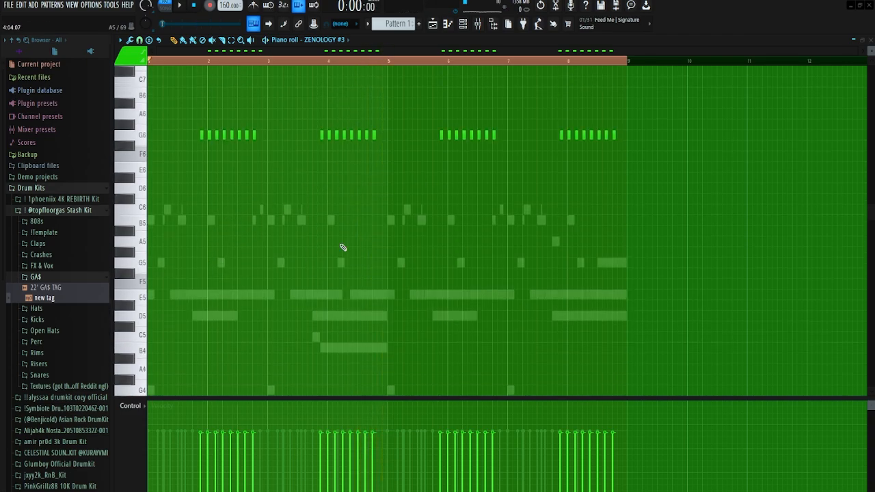
pyautogui.keyDown('ctrl'); pyautogui.rightClick(354, 227); pyautogui.keyUp('ctrl')
pyautogui.keyDown('ctrl'); pyautogui.rightClick(357, 227); pyautogui.keyUp('ctrl')
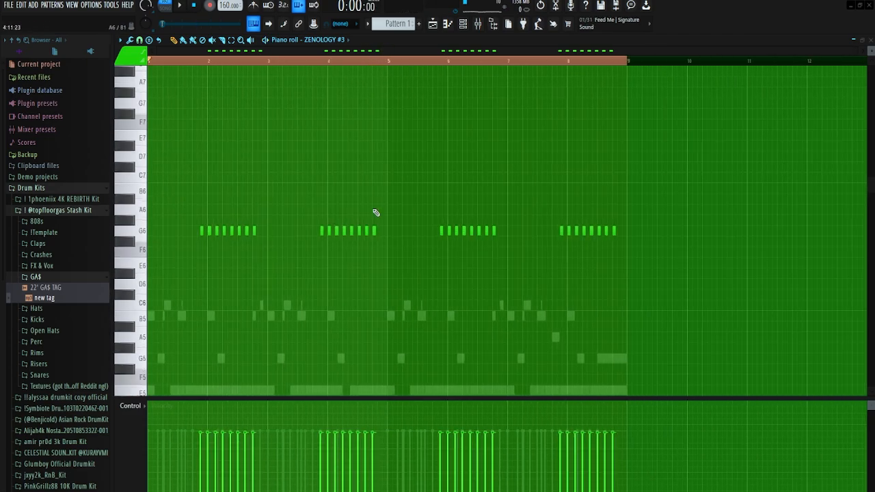
pyautogui.keyDown('ctrl'); pyautogui.rightClick(380, 207); pyautogui.keyUp('ctrl')
pyautogui.scroll(-2, 381, 206)
pyautogui.scroll(-6, 303, 232)
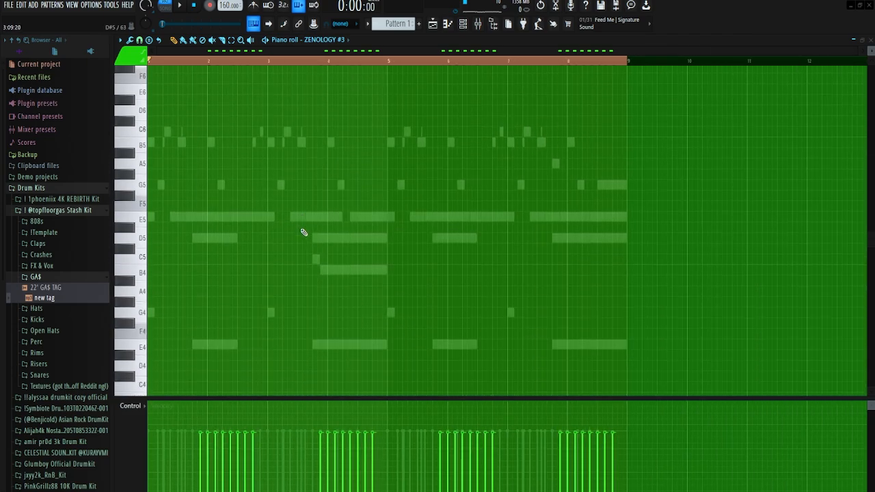
pyautogui.rightClick(316, 236)
pyautogui.rightClick(316, 236)
# Step: Play the pattern and view the notes of ZENOLOGY, Albino3 and the SOUND_-_RACKZ_GOT_ME_-_SUNBOY sample in turn
pyautogui.press('space')
pyautogui.scroll(-1, 310, 198)
pyautogui.click(320, 40)
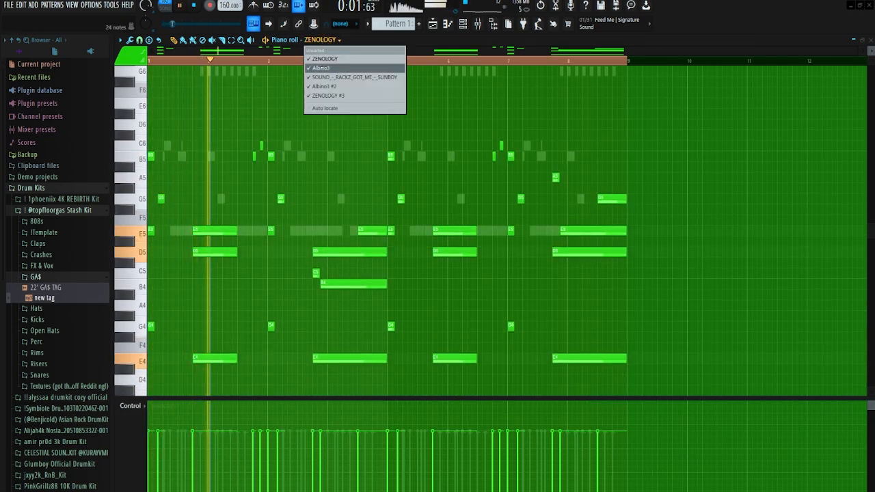
pyautogui.click(324, 69)
pyautogui.scroll(3, 302, 172)
pyautogui.click(320, 41)
pyautogui.click(328, 78)
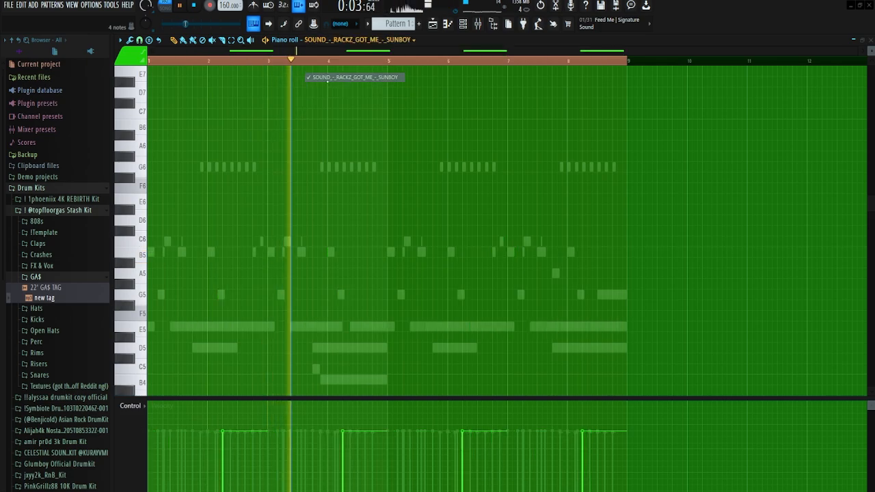
pyautogui.scroll(-3, 374, 165)
pyautogui.scroll(-3, 374, 164)
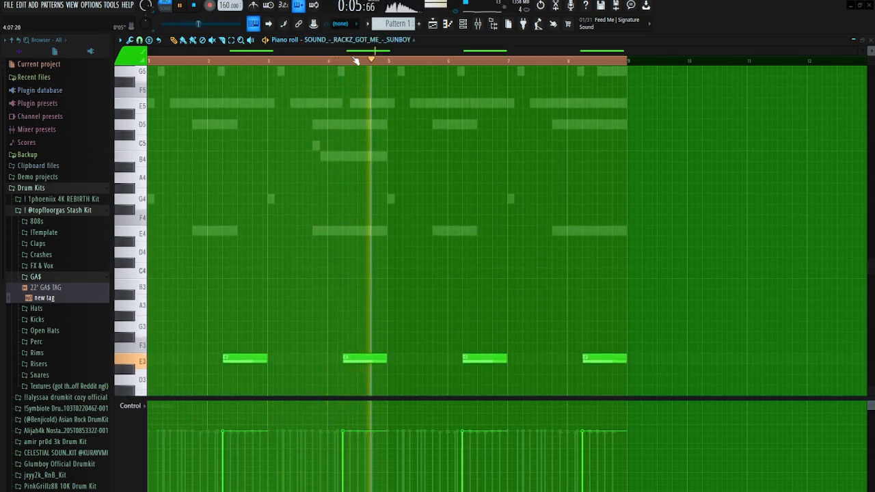
# Step: View the Albino3 #2 notes during playback, and return to the ZENOLOGY #3 notes
pyautogui.click(320, 40)
pyautogui.click(348, 86)
pyautogui.scroll(3, 428, 171)
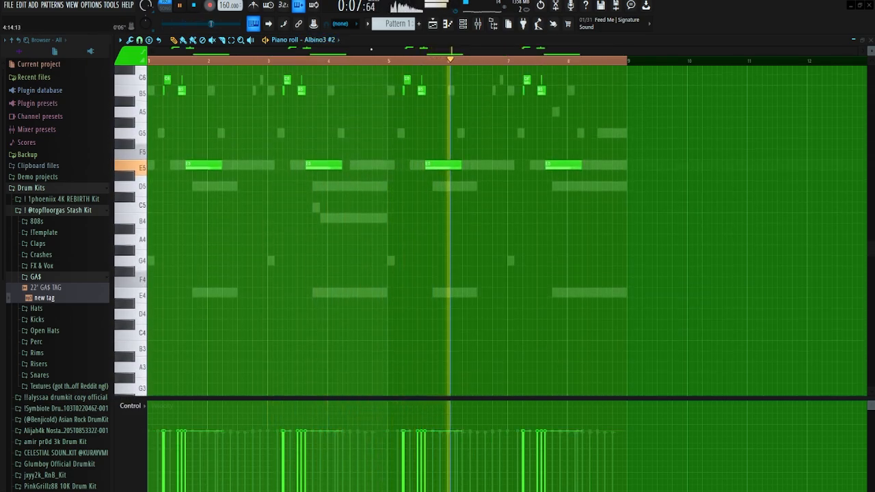
pyautogui.click(320, 40)
pyautogui.click(335, 95)
pyautogui.scroll(3, 506, 136)
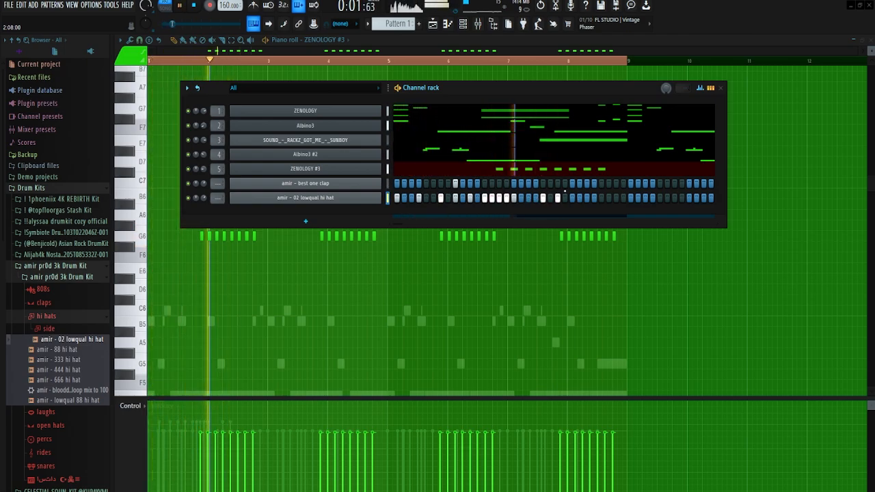
# Step: Stop playback and place three C5 hits of amir - an98clap #2 at 4:13, 4:14 and 4:15
pyautogui.press('space')
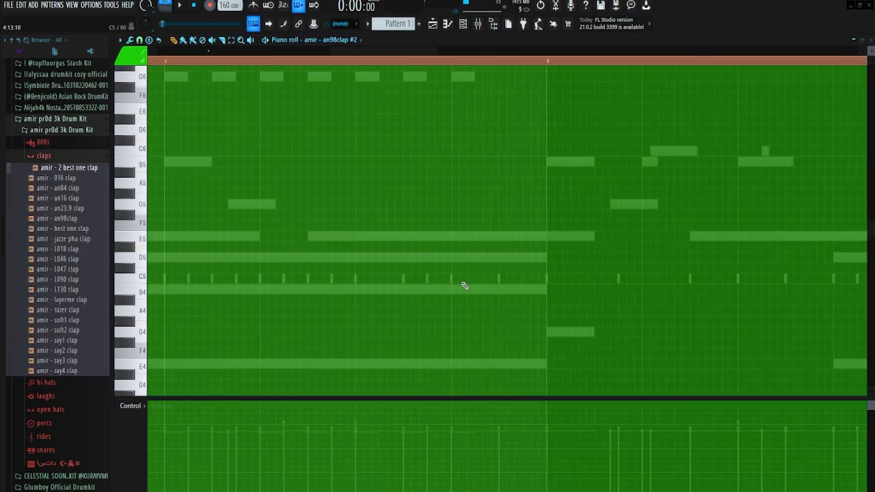
pyautogui.click(451, 279)
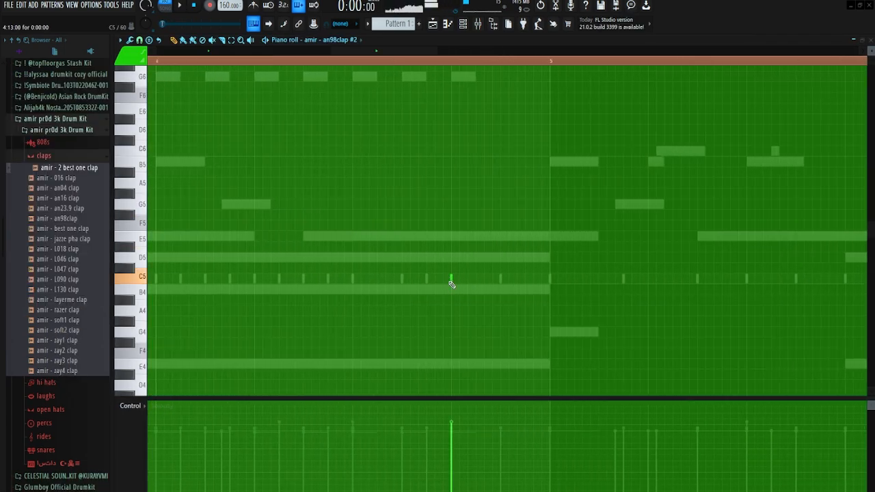
pyautogui.click(476, 278)
pyautogui.click(500, 279)
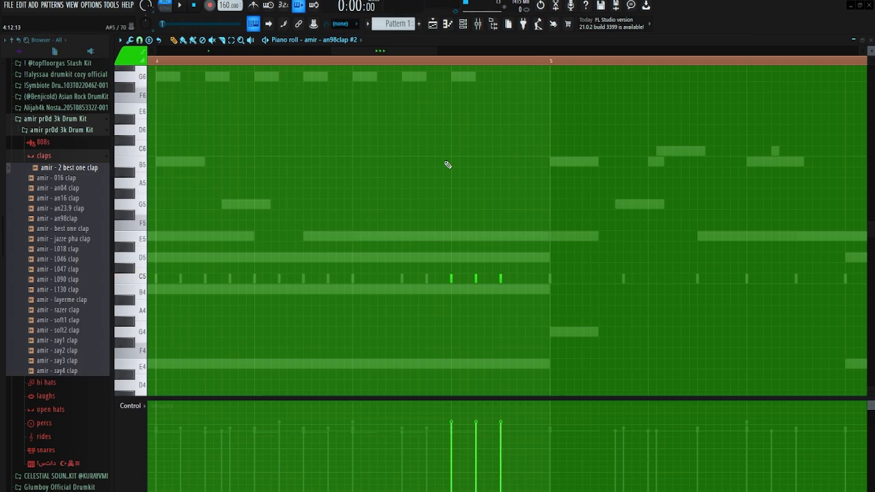
pyautogui.click(454, 62)
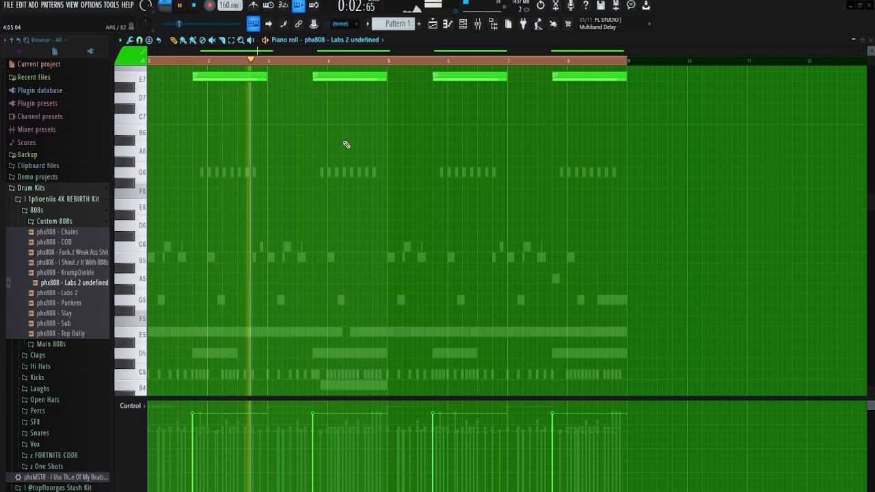
# Step: Transpose the four E7 notes of phx808 - Labs 2 undefined down two octaves to E5, and stop playback
pyautogui.hotkey('ctrl', 'Down')
pyautogui.hotkey('ctrl', 'Down')
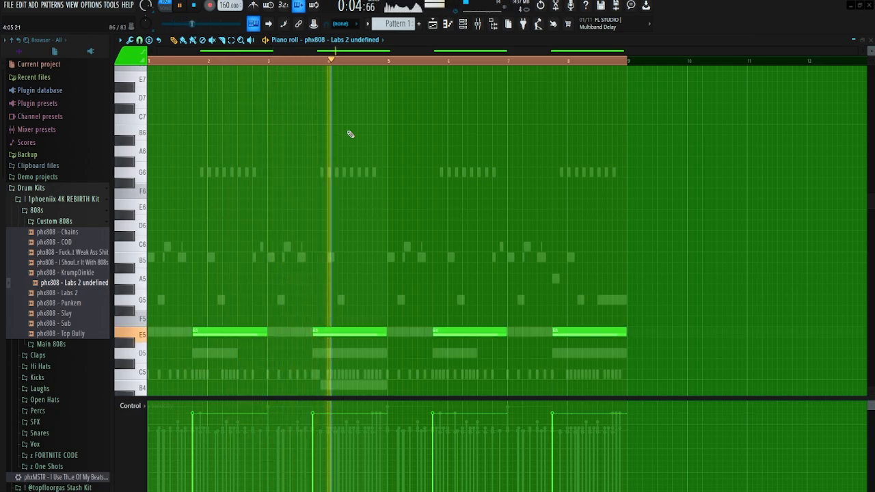
pyautogui.scroll(-4, 366, 155)
pyautogui.press('space')
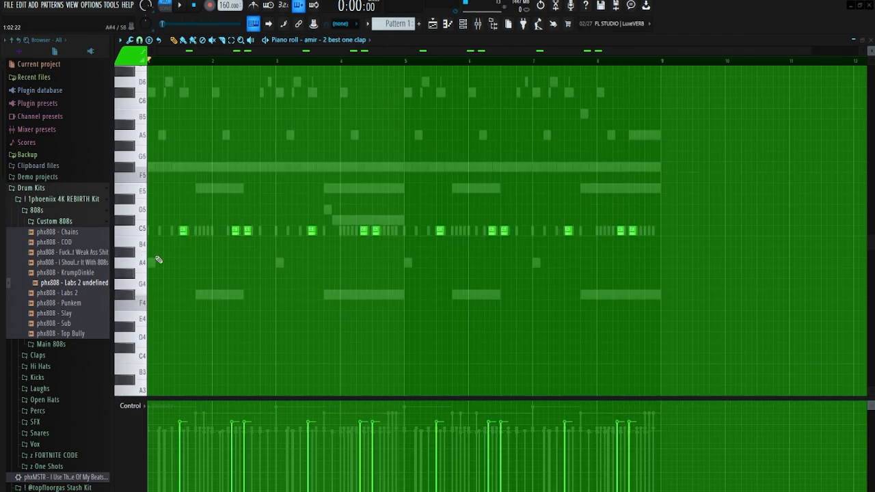
# Step: Select all the amir - 2 best one clap notes, and single out the clap at 2:06 to examine its placement
pyautogui.moveTo(664, 246); pyautogui.dragTo(163, 193)
pyautogui.scroll(4, 191, 245)
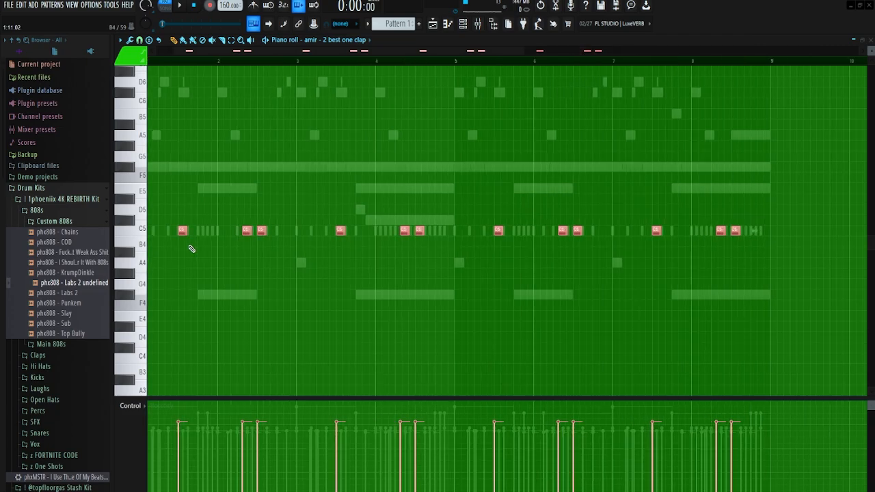
pyautogui.keyDown('ctrl'); pyautogui.click(297, 208); pyautogui.keyUp('ctrl')
pyautogui.keyDown('ctrl'); pyautogui.click(277, 229); pyautogui.keyUp('ctrl')
pyautogui.scroll(4, 240, 257)
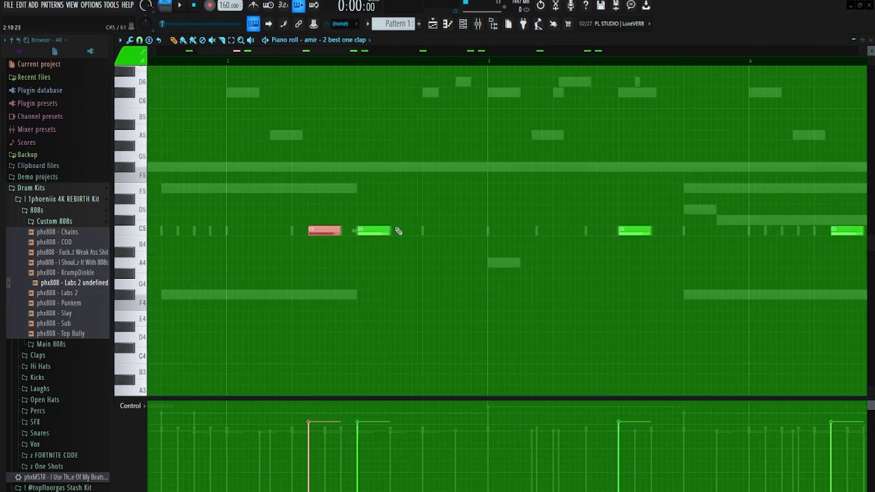
pyautogui.scroll(-1, 343, 285)
pyautogui.scroll(-5, 344, 286)
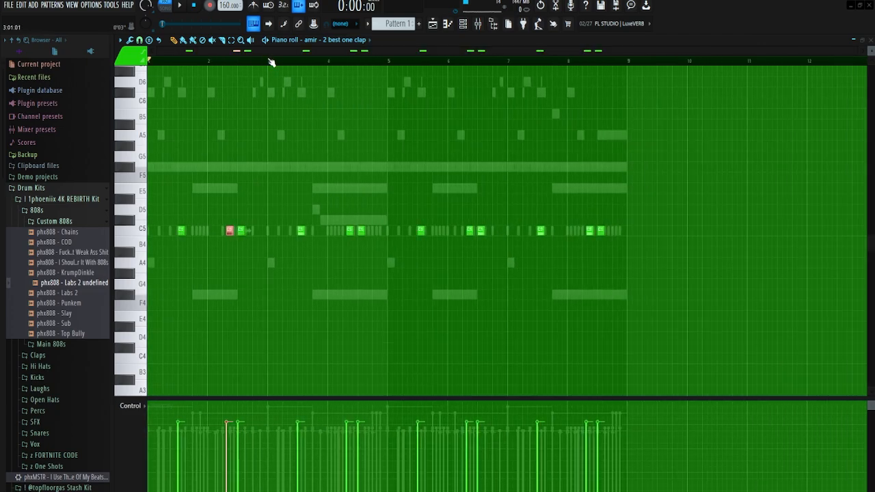
# Step: Mark bars 1 and 2 of the clap pattern, clear the range, and reselect the clap at 2:06 for a closer look
pyautogui.moveTo(270, 62); pyautogui.dragTo(148, 62)
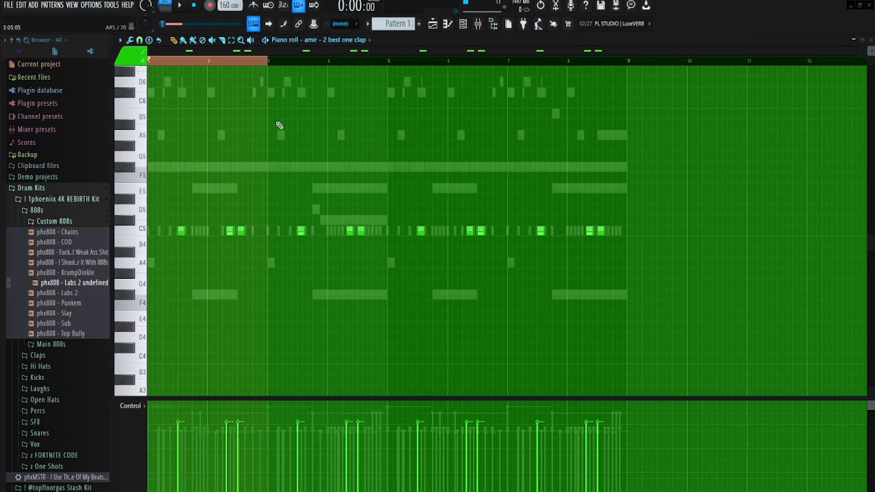
pyautogui.click(222, 63)
pyautogui.scroll(5, 225, 264)
pyautogui.keyDown('ctrl'); pyautogui.click(329, 229); pyautogui.keyUp('ctrl')
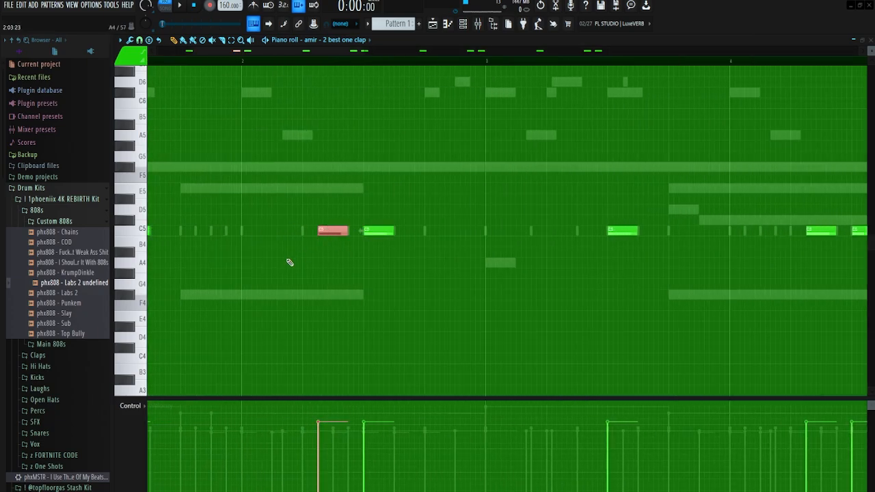
pyautogui.scroll(3, 289, 262)
pyautogui.keyDown('ctrl'); pyautogui.click(403, 217); pyautogui.keyUp('ctrl')
pyautogui.scroll(-3, 332, 273)
pyautogui.scroll(-4, 316, 275)
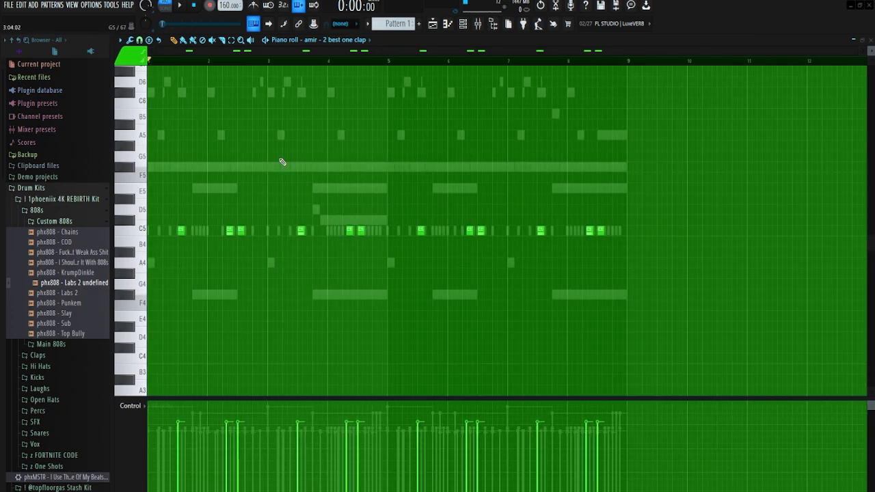
# Step: Examine the first amir - 02 lowqual hi hat notes, and select the five hits from 1:13 to 2:01
pyautogui.scroll(2, 321, 134)
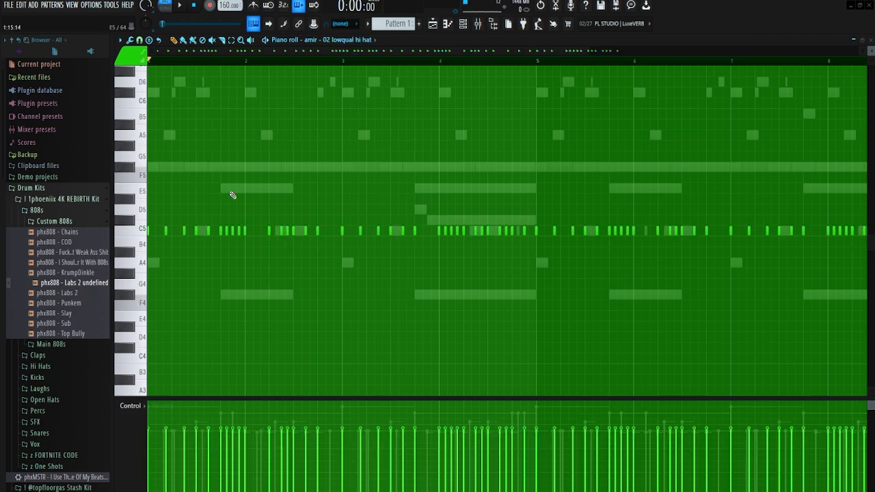
pyautogui.scroll(3, 150, 249)
pyautogui.moveTo(236, 232); pyautogui.dragTo(155, 217)
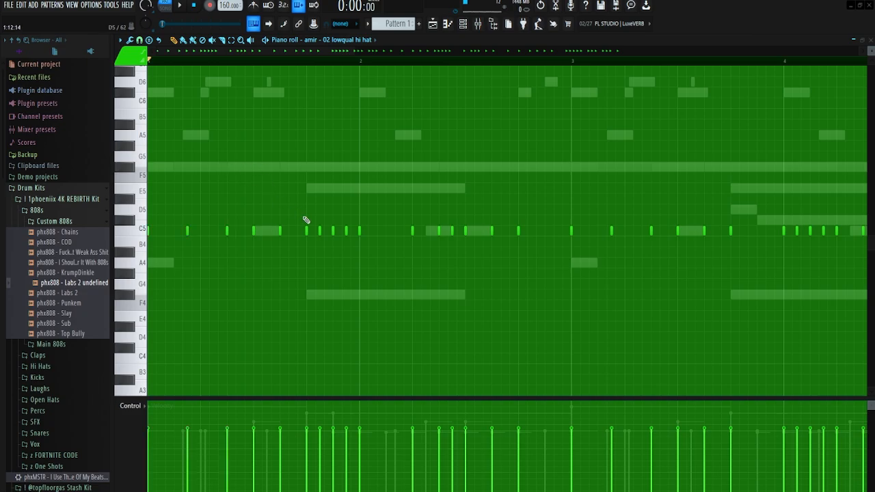
pyautogui.moveTo(306, 220); pyautogui.dragTo(377, 233)
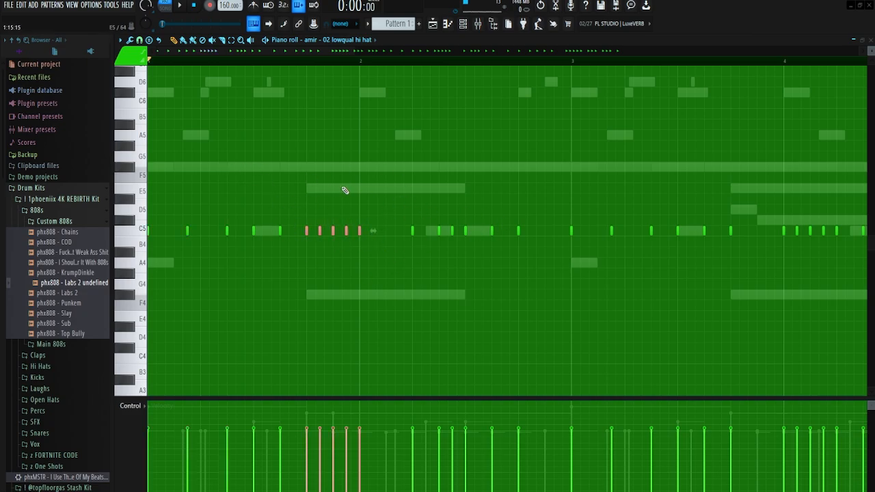
pyautogui.keyDown('ctrl'); pyautogui.click(326, 220); pyautogui.keyUp('ctrl')
# Step: Select the three hi-hat hits from 1:13 to 1:15 and inspect their spacing within the eight-bar pattern
pyautogui.scroll(2, 326, 221)
pyautogui.scroll(-3, 307, 234)
pyautogui.moveTo(266, 224); pyautogui.dragTo(224, 229)
pyautogui.scroll(1, 290, 249)
pyautogui.scroll(3, 291, 250)
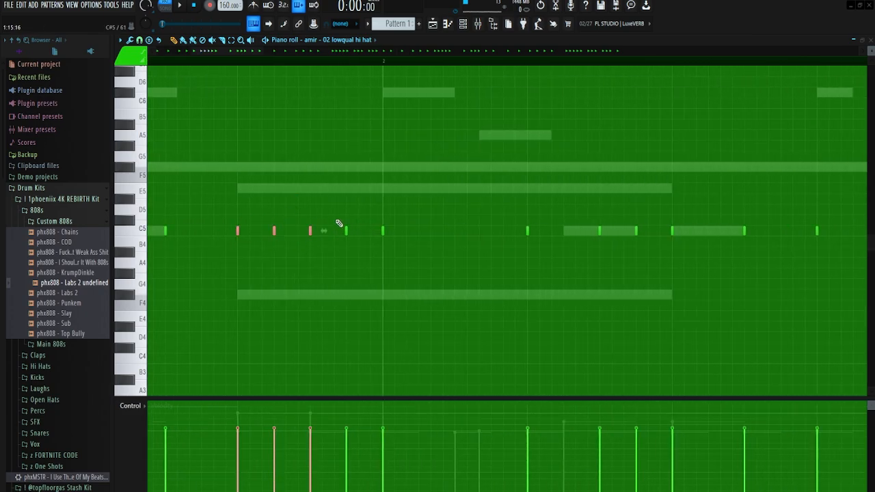
pyautogui.scroll(-5, 287, 232)
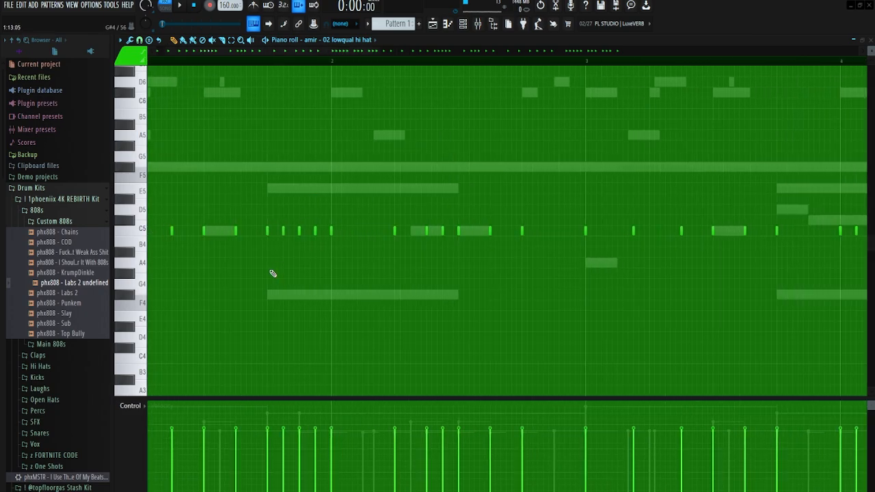
pyautogui.scroll(-3, 398, 196)
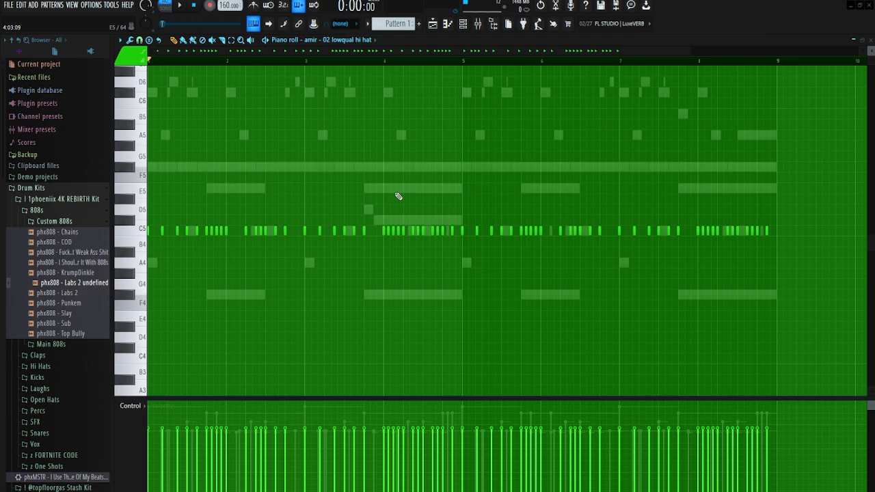
# Step: Look over the hi-hat pattern and select all its notes in the first two bars
pyautogui.keyDown('ctrl'); pyautogui.scroll(2, 269, 255); pyautogui.keyUp('ctrl')
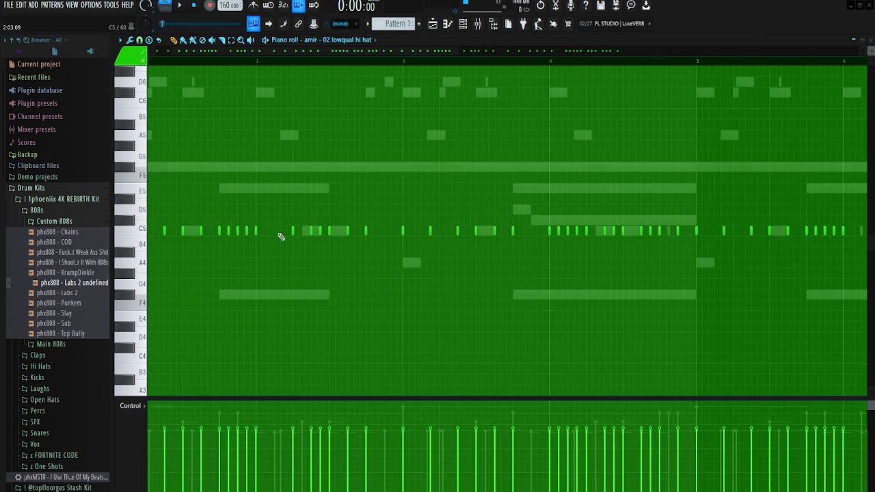
pyautogui.keyDown('ctrl'); pyautogui.scroll(-3, 273, 267); pyautogui.keyUp('ctrl')
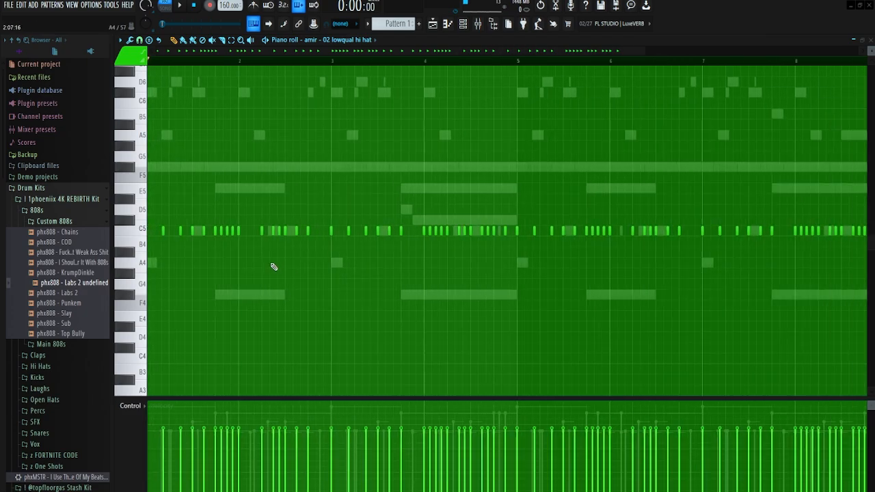
pyautogui.moveTo(265, 236); pyautogui.dragTo(132, 238)
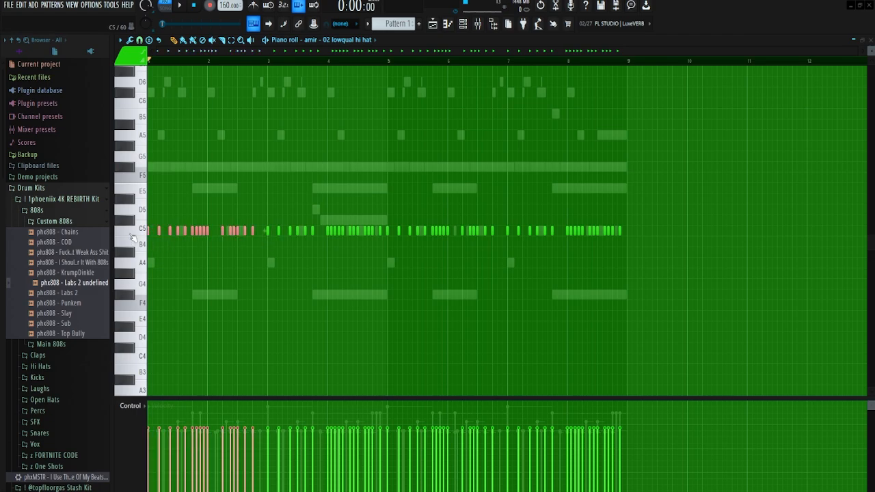
# Step: Select the hi-hat notes in bars 3 and 4, and inspect the three amir - an98clap #2 hits at the end of bar 4
pyautogui.moveTo(192, 230); pyautogui.dragTo(312, 235)
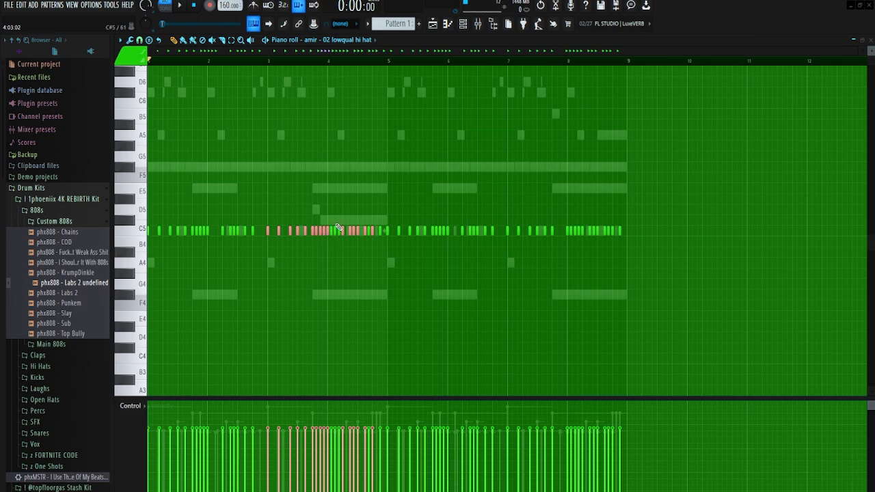
pyautogui.press('Delete')
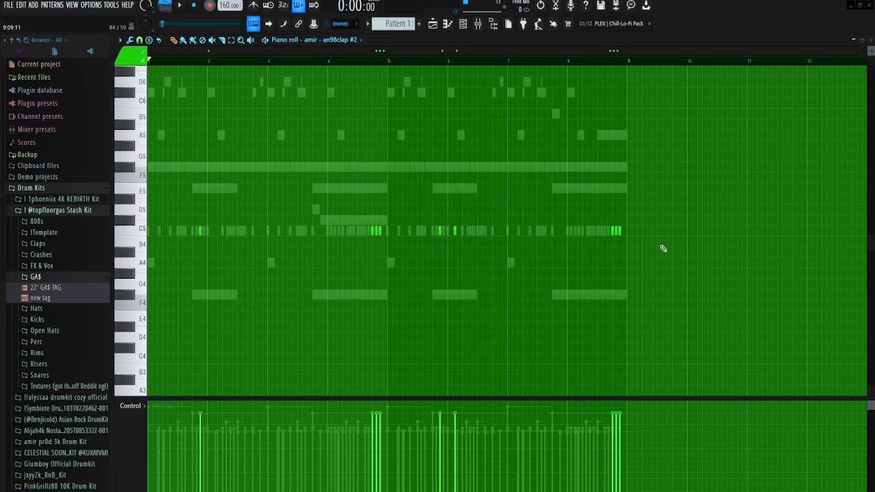
pyautogui.moveTo(663, 248); pyautogui.dragTo(72, 172)
pyautogui.moveTo(472, 236); pyautogui.dragTo(440, 232)
pyautogui.scroll(2, 379, 236)
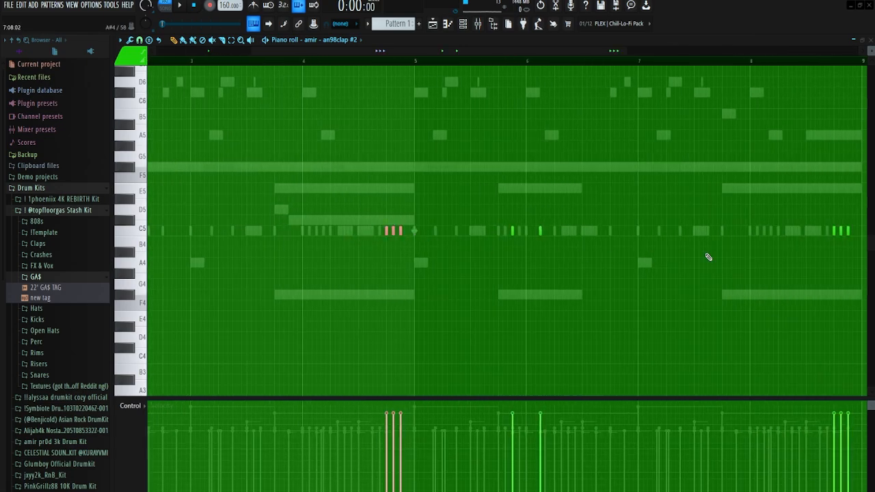
pyautogui.scroll(2, 414, 247)
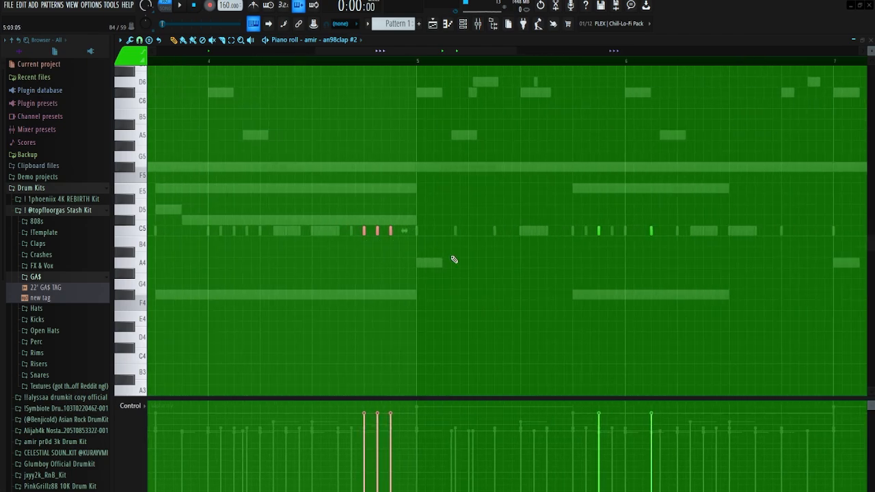
pyautogui.scroll(-4, 426, 217)
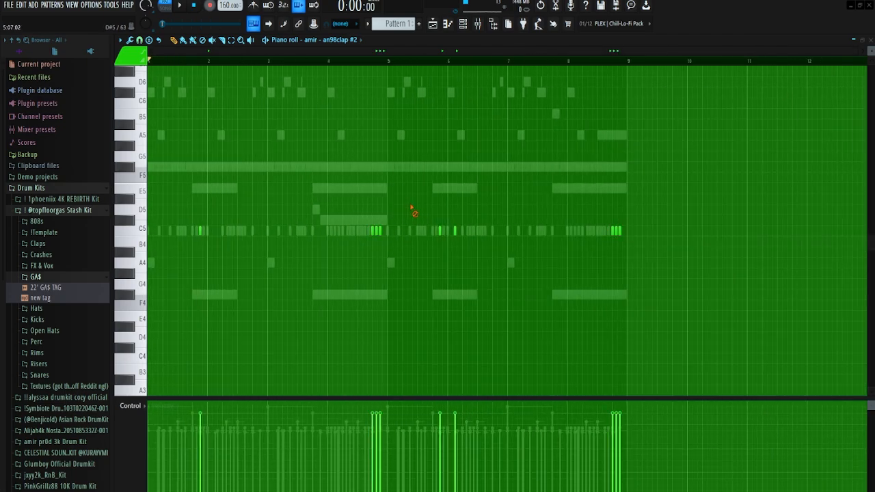
# Step: Play Pattern 1 while viewing the amir - 2 best one clap notes, and bring up the ga$ - r!ck0wen 808 notes
pyautogui.press('space')
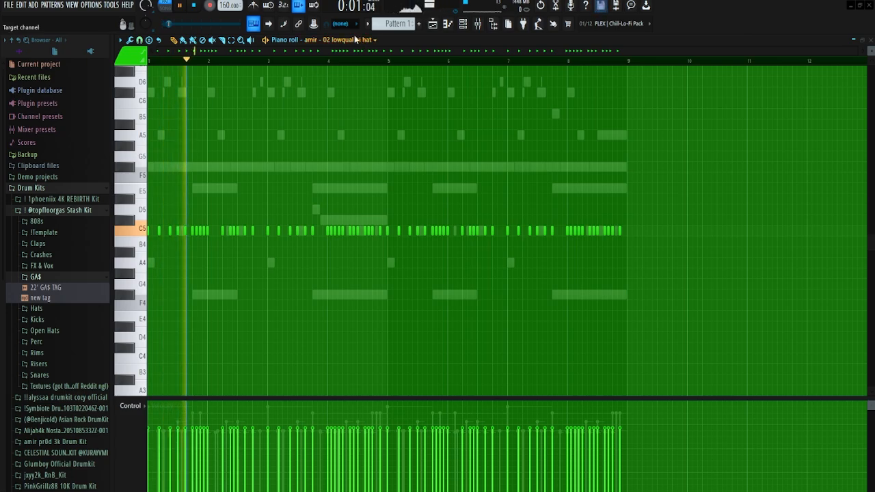
pyautogui.click(353, 40)
pyautogui.click(338, 105)
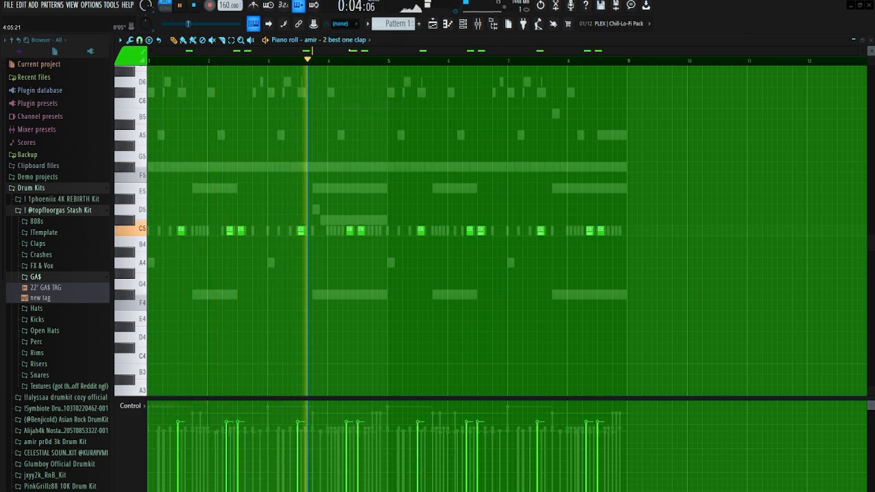
pyautogui.click(321, 40)
pyautogui.click(342, 122)
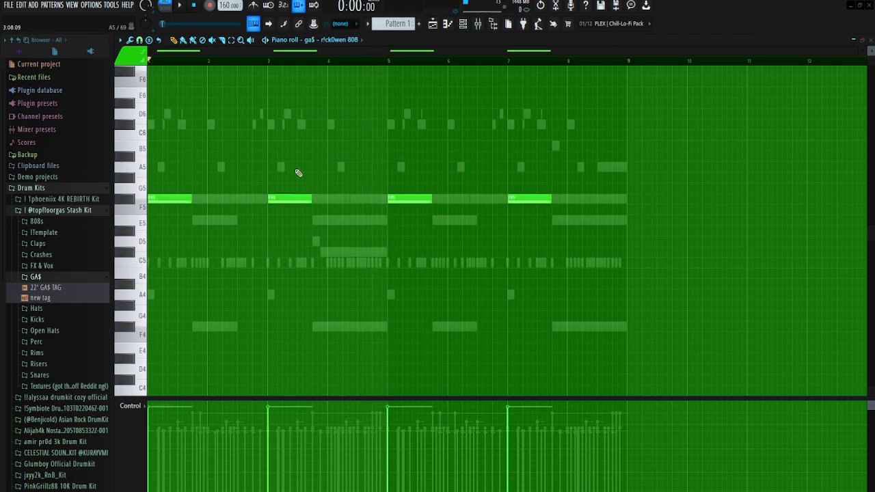
# Step: Show the phx808 - Labs 2 undefined notes, select all four long notes and clear the selection
pyautogui.click(328, 40)
pyautogui.click(352, 141)
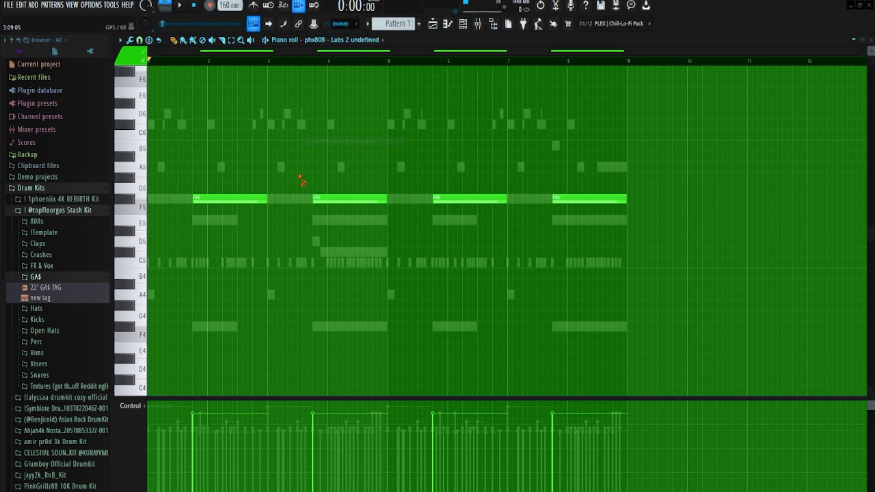
pyautogui.moveTo(653, 211); pyautogui.dragTo(180, 183)
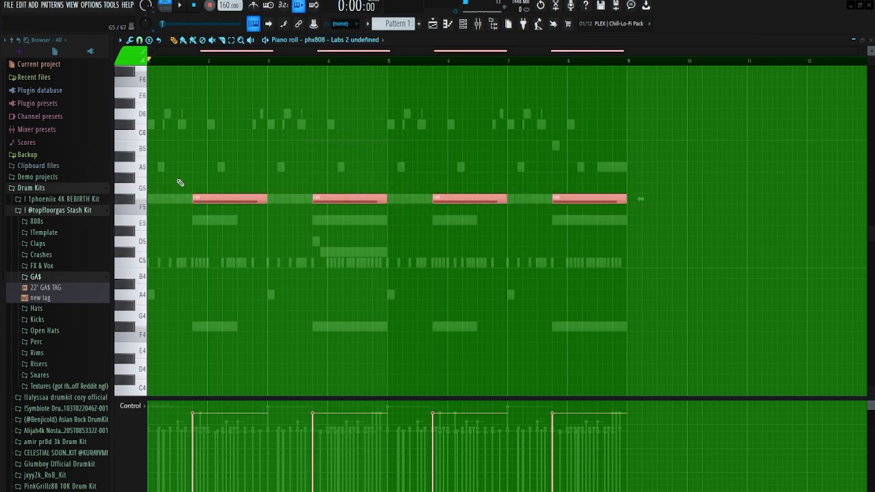
pyautogui.click(277, 183)
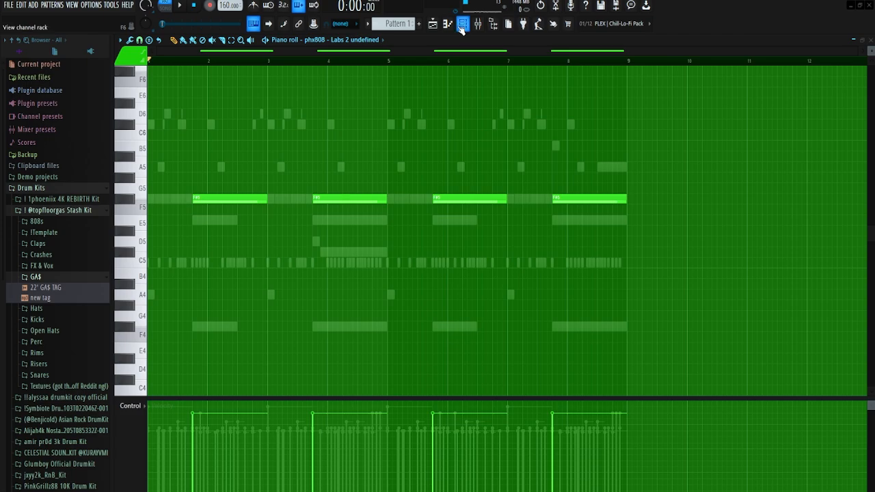
# Step: Play Pattern 1 while stepping through the notes of the clap, hi-hat, an98clap #2, r!ck0wen 808 and phx808 - Labs 2 channels
pyautogui.press('space')
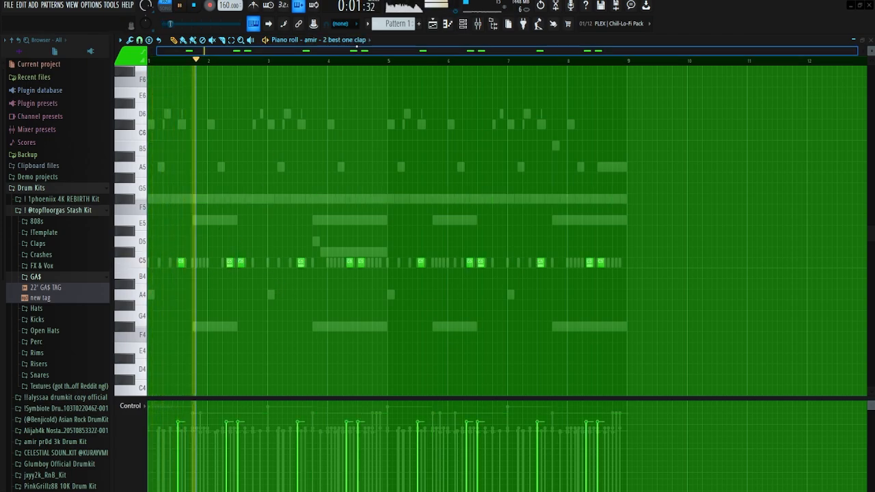
pyautogui.click(357, 43)
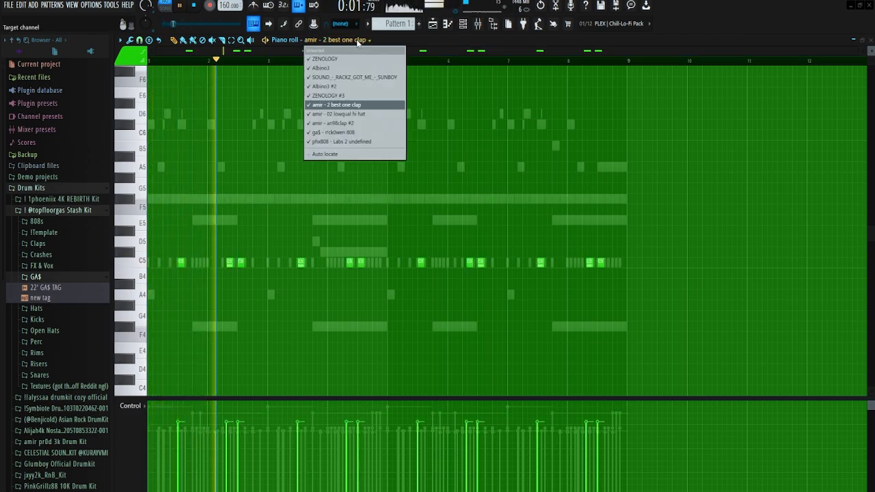
pyautogui.click(339, 113)
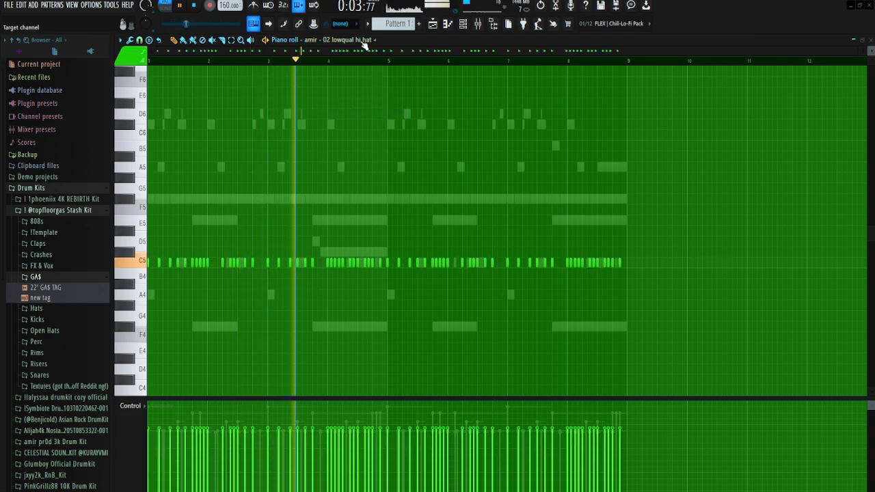
pyautogui.click(365, 41)
pyautogui.click(345, 124)
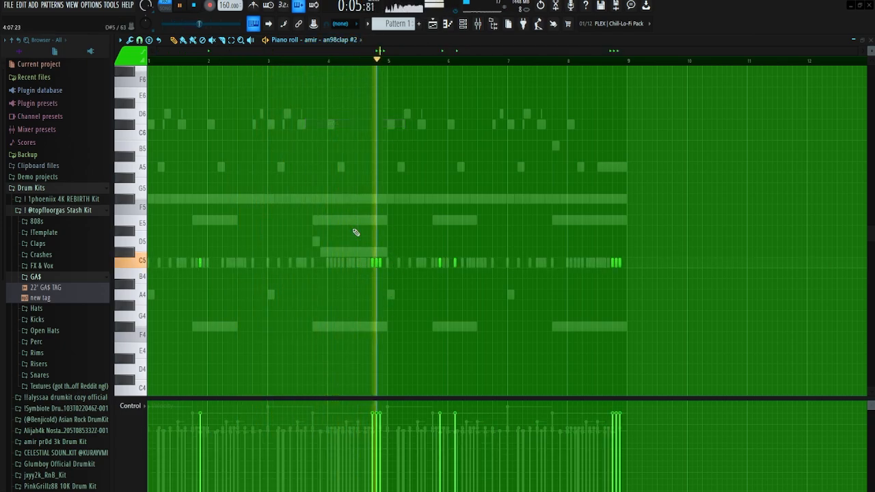
pyautogui.click(352, 40)
pyautogui.click(355, 133)
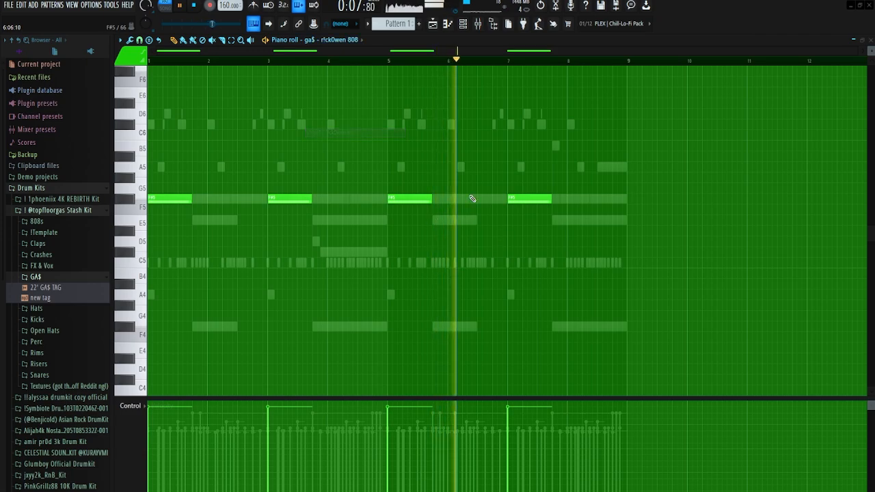
pyautogui.click(350, 39)
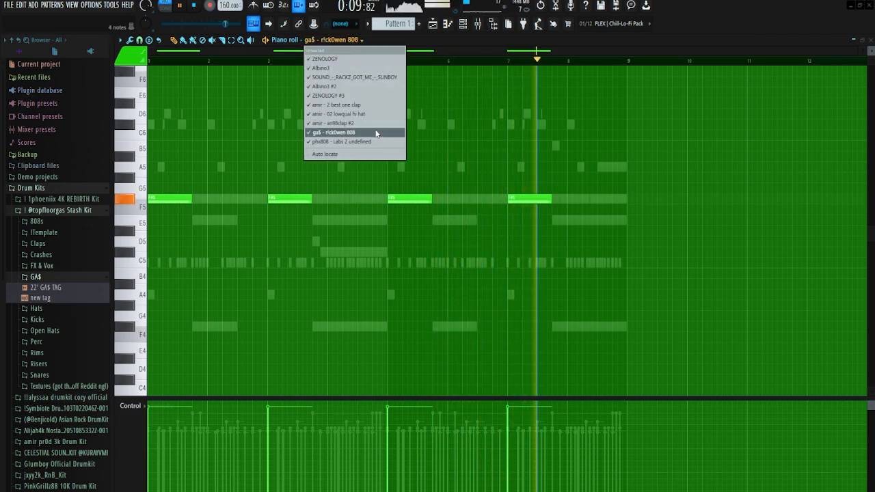
pyautogui.click(373, 142)
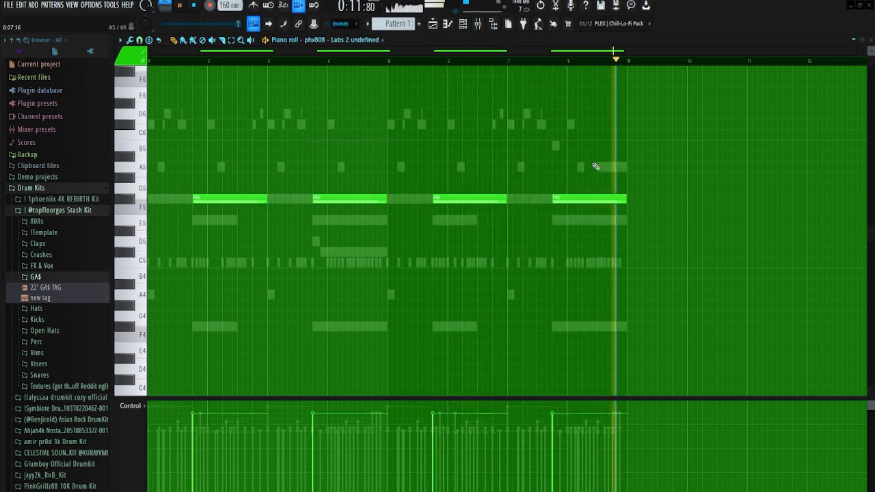
pyautogui.press('space')
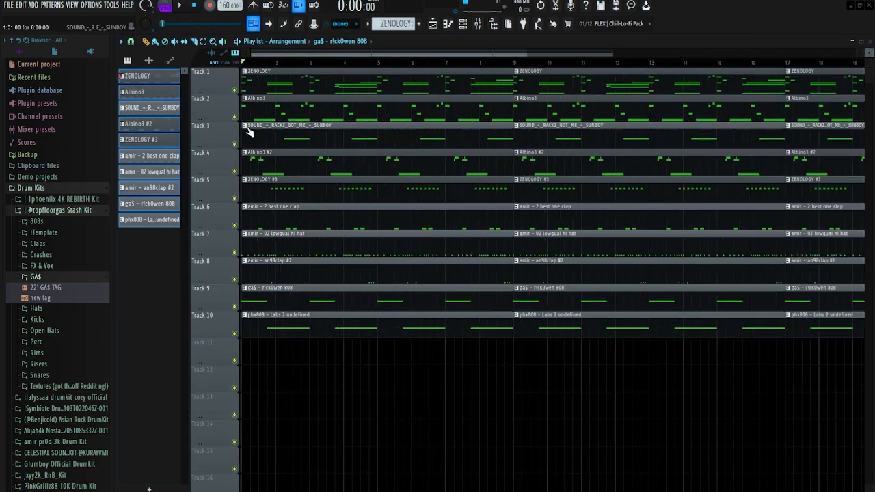
# Step: Remove the first Albino3, Albino3 #2 and ZENOLOGY #3 clips starting at bar 1, and play the arrangement
pyautogui.rightClick(257, 111)
pyautogui.rightClick(257, 164)
pyautogui.rightClick(257, 191)
pyautogui.press('space')
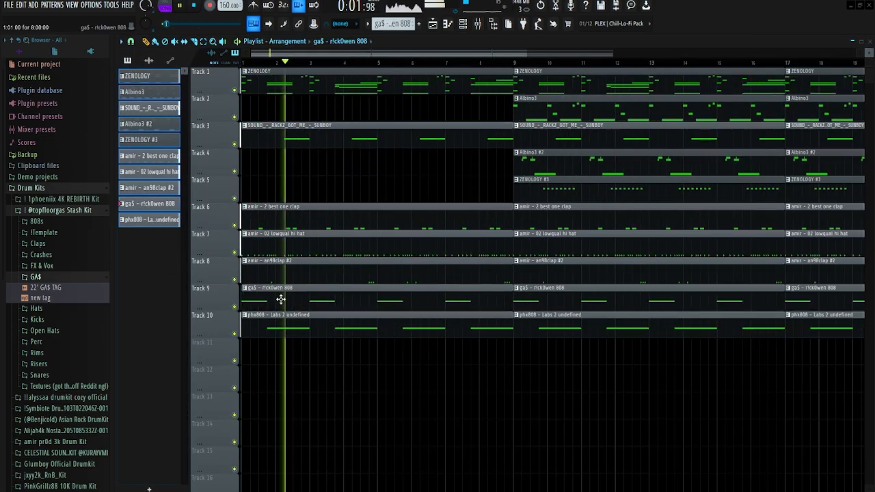
pyautogui.press('F9')
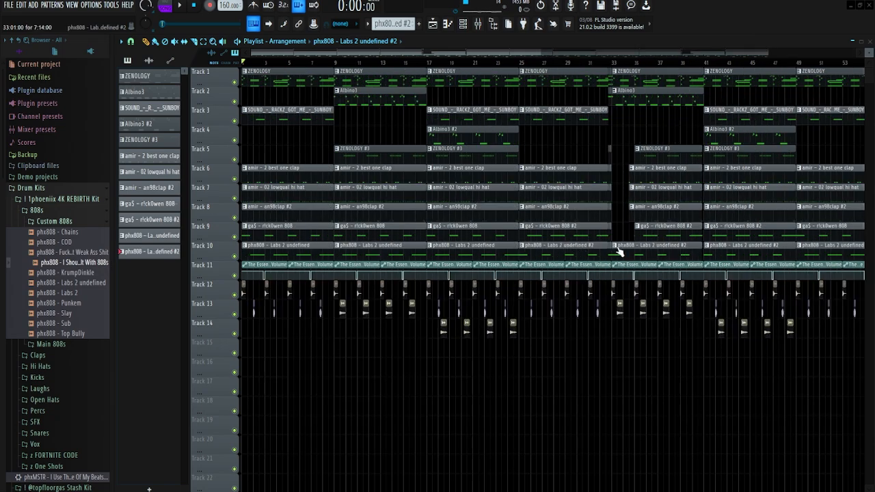
# Step: Look over the full arrangement on Tracks 1 to 10 and the Essential Master Plugin volume automation on Track 11
pyautogui.moveTo(267, 69); pyautogui.dragTo(778, 262)
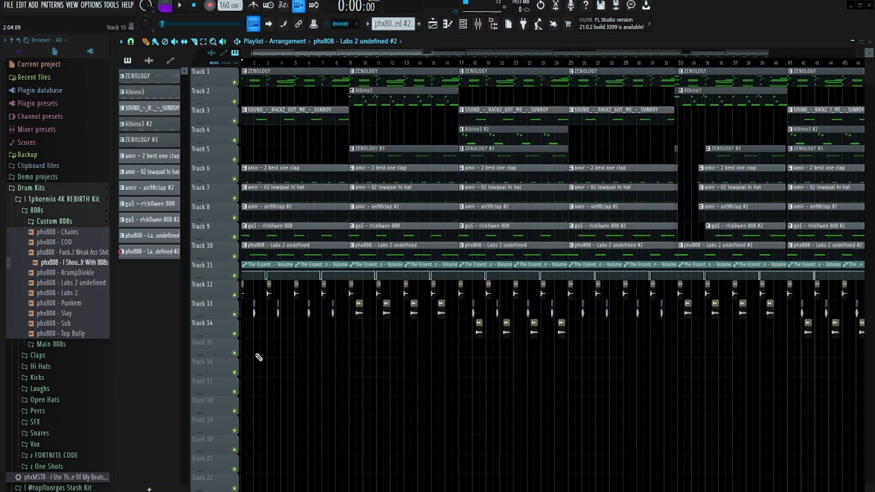
pyautogui.scroll(4, 245, 354)
pyautogui.moveTo(289, 271); pyautogui.dragTo(676, 264)
pyautogui.scroll(-4, 303, 383)
pyautogui.keyDown('ctrl'); pyautogui.click(303, 383); pyautogui.keyUp('ctrl')
pyautogui.scroll(7, 209, 322)
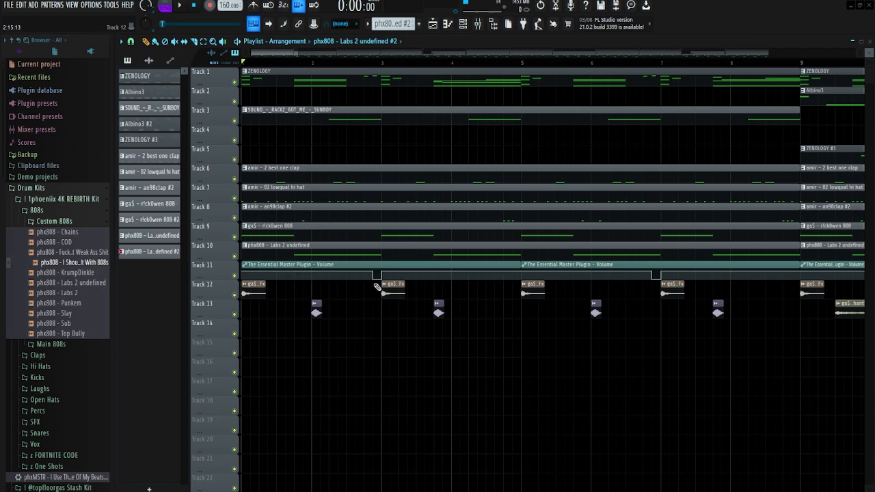
pyautogui.scroll(4, 380, 277)
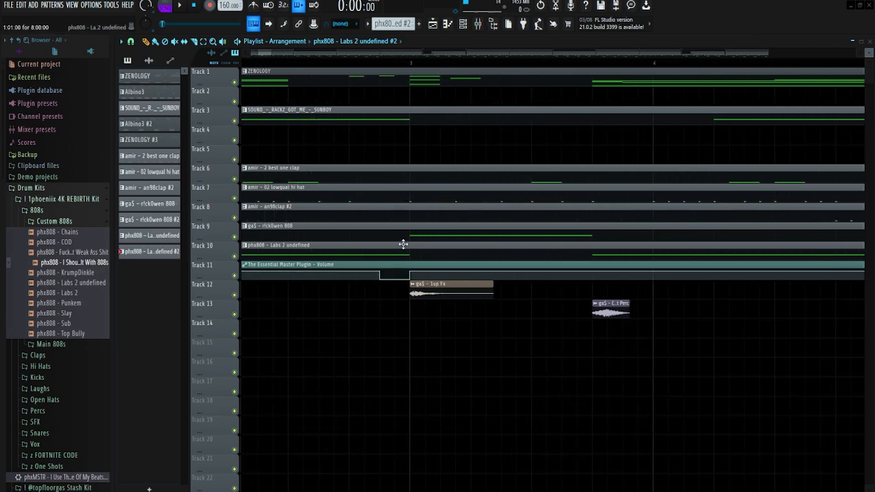
pyautogui.scroll(-8, 403, 244)
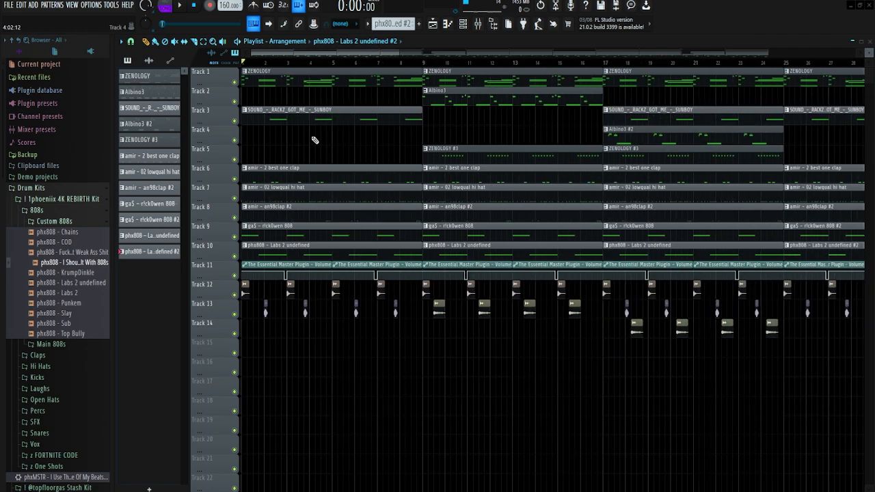
# Step: Examine the volume automation dip just before bar 3 on Track 11 and follow its repeats along the arrangement
pyautogui.scroll(6, 352, 143)
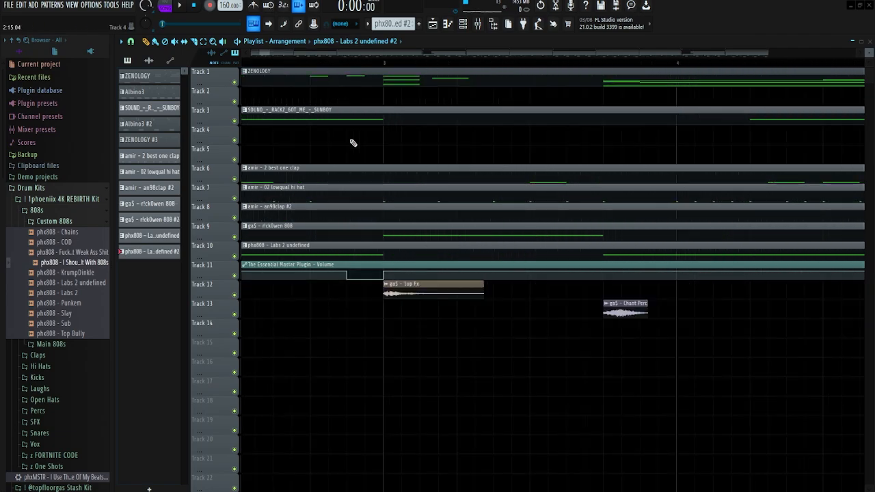
pyautogui.moveTo(351, 143); pyautogui.dragTo(383, 260)
pyautogui.rightClick(401, 143)
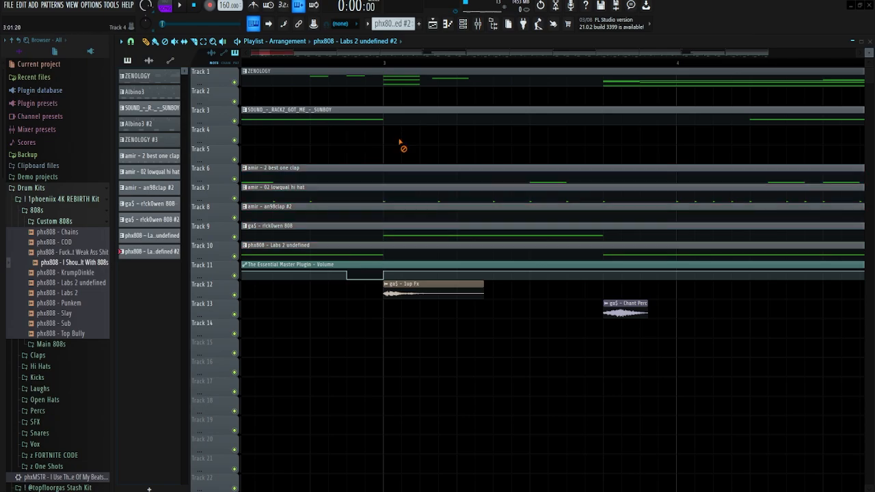
pyautogui.scroll(-3, 403, 145)
pyautogui.scroll(3, 652, 253)
pyautogui.moveTo(580, 145); pyautogui.dragTo(582, 261)
pyautogui.keyDown('ctrl'); pyautogui.click(598, 150); pyautogui.keyUp('ctrl')
pyautogui.scroll(-6, 547, 230)
pyautogui.moveTo(322, 269); pyautogui.dragTo(823, 272)
pyautogui.scroll(-7, 532, 303)
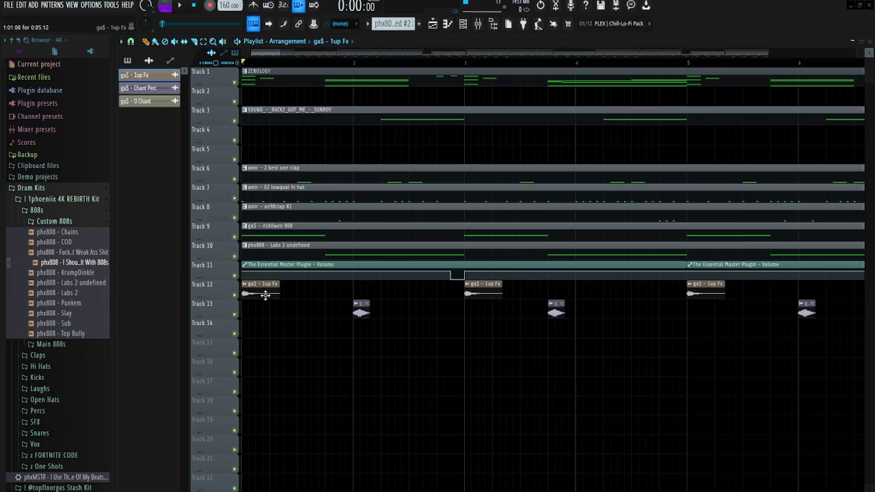
# Step: Inspect the ga$ - 1up Fx sample at the start of Track 12 and look over where it repeats
pyautogui.doubleClick(266, 294)
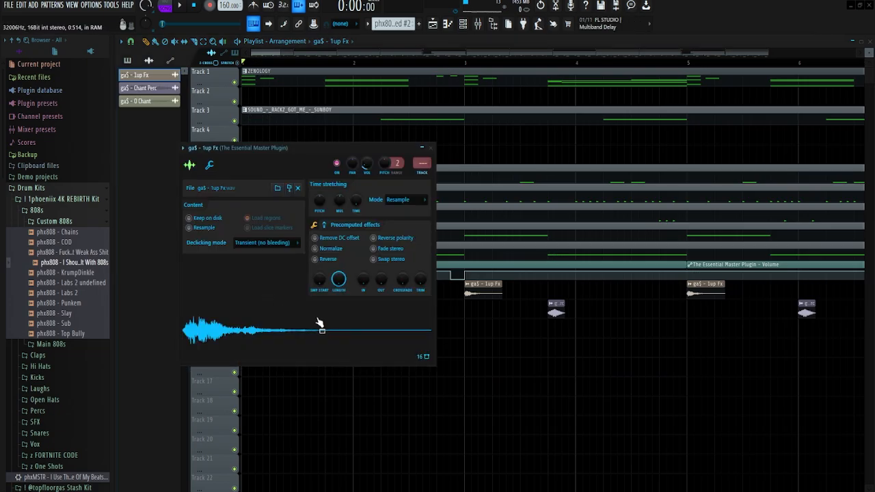
pyautogui.click(431, 148)
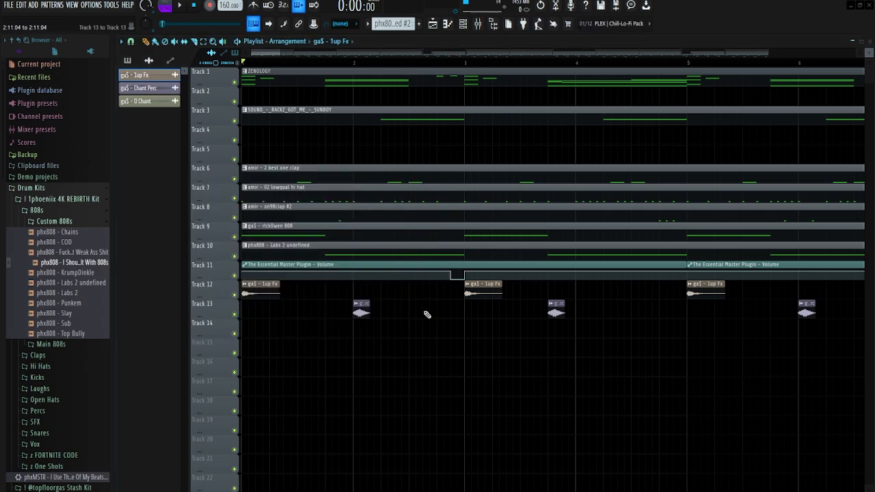
pyautogui.scroll(-6, 427, 315)
# Step: Inspect the ga$ - Chant Perc sample at bar 2 on Track 13 and look over its placements in the arrangement
pyautogui.scroll(10, 296, 355)
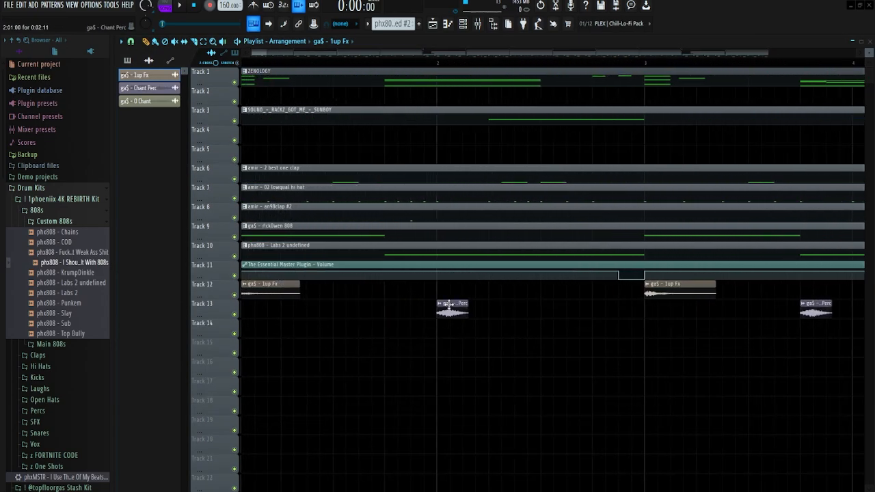
pyautogui.doubleClick(448, 312)
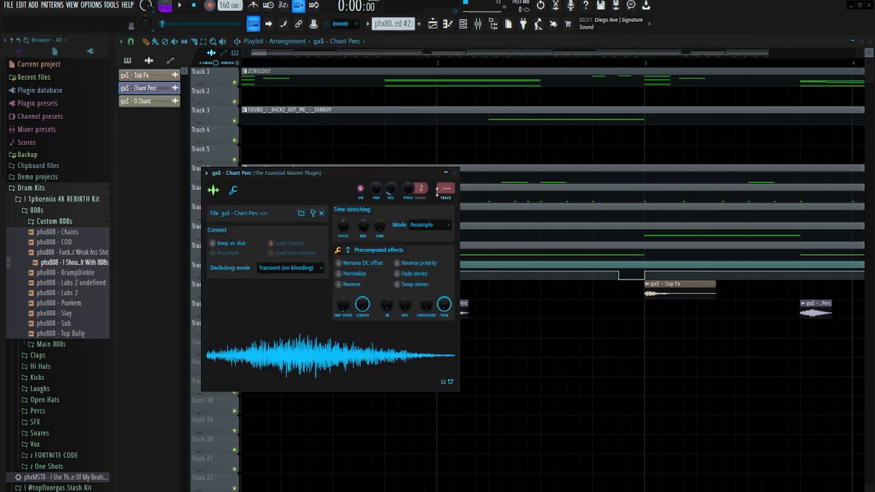
pyautogui.click(455, 173)
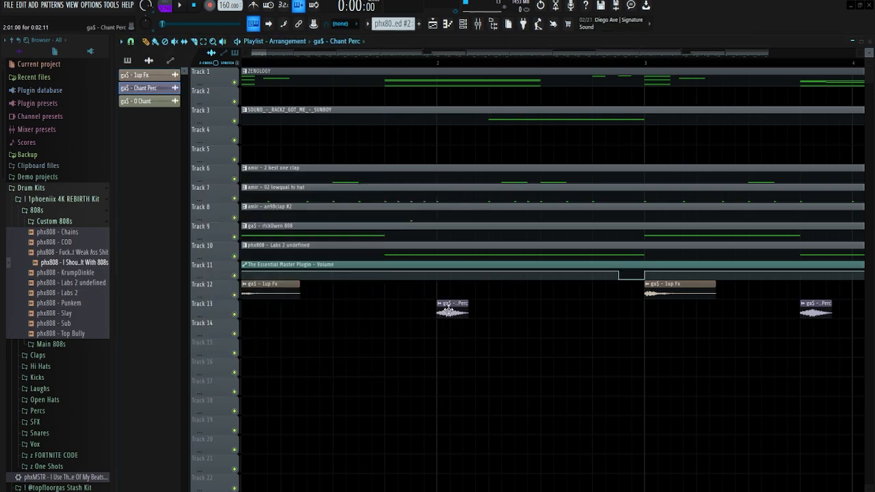
pyautogui.doubleClick(448, 308)
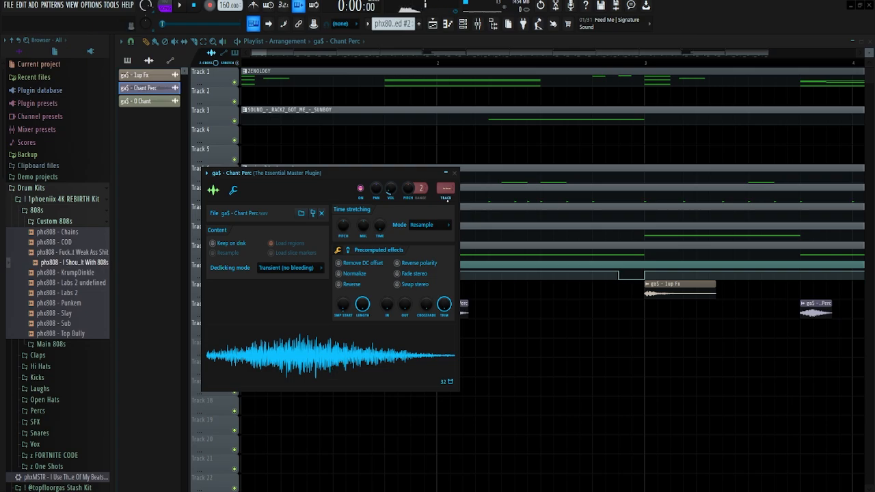
pyautogui.click(455, 173)
pyautogui.scroll(-5, 416, 303)
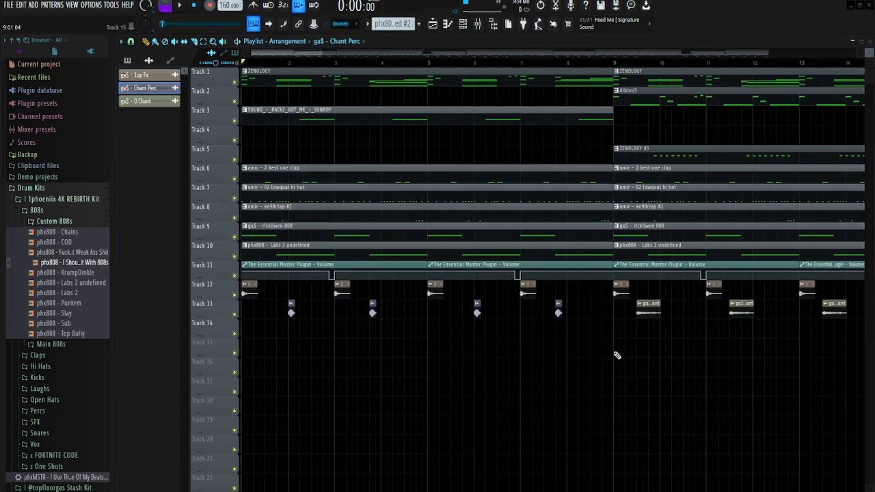
# Step: Inspect the ga$ - O Chant sample on Track 13 in bar 9 and look over its placements on Tracks 13 and 14
pyautogui.scroll(3, 618, 355)
pyautogui.doubleClick(647, 311)
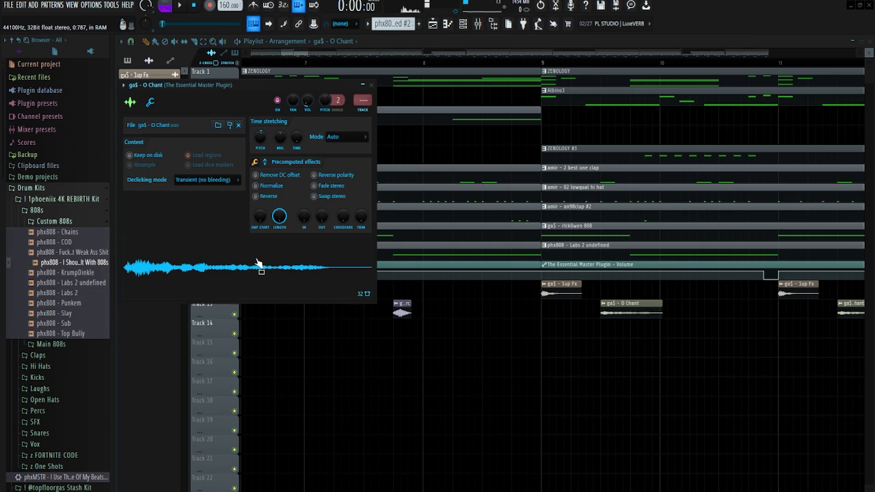
pyautogui.click(371, 84)
pyautogui.scroll(-6, 371, 91)
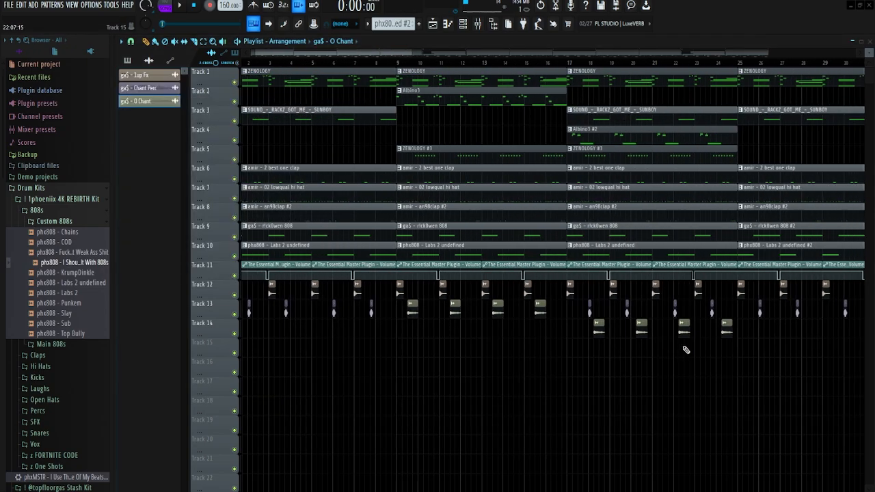
pyautogui.scroll(3, 687, 350)
pyautogui.scroll(-2, 522, 336)
pyautogui.moveTo(648, 337); pyautogui.dragTo(463, 317)
pyautogui.scroll(-3, 465, 327)
pyautogui.keyDown('ctrl'); pyautogui.click(658, 380); pyautogui.keyUp('ctrl')
pyautogui.scroll(-2, 643, 379)
pyautogui.scroll(3, 300, 154)
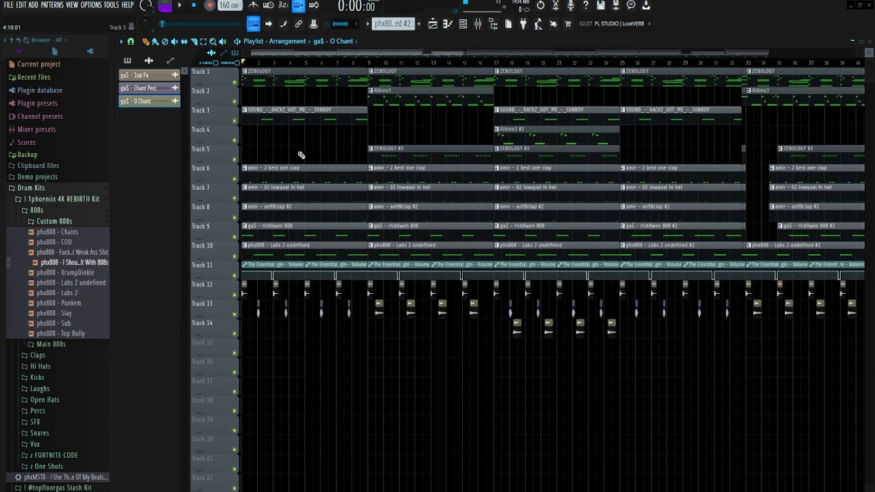
# Step: Examine the first eight bars by highlighting the drum and 808 clips on Tracks 6 to 10 and the melody clips on Tracks 1 and 3
pyautogui.moveTo(303, 166); pyautogui.dragTo(310, 259)
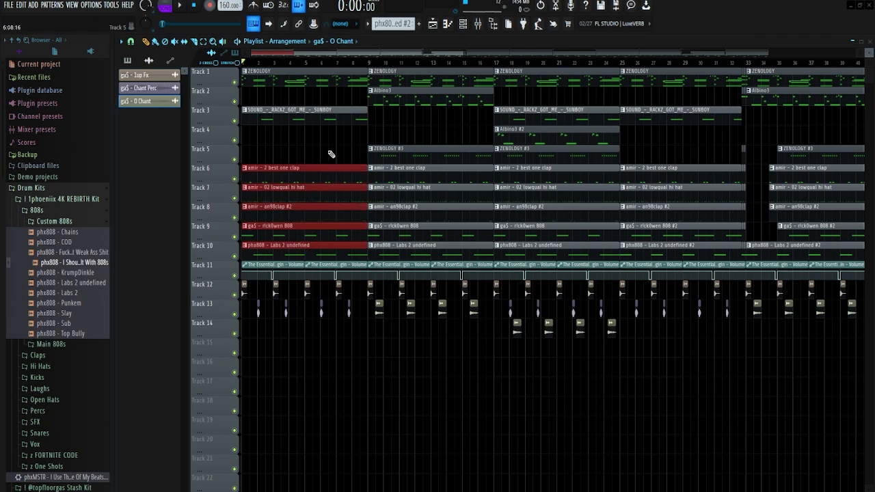
pyautogui.keyDown('ctrl'); pyautogui.click(331, 154); pyautogui.keyUp('ctrl')
pyautogui.scroll(3, 263, 233)
pyautogui.scroll(2, 262, 234)
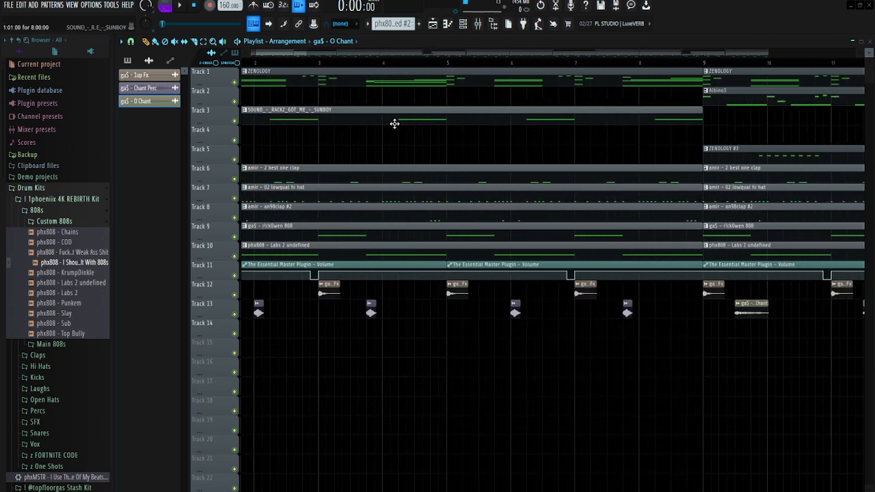
pyautogui.moveTo(395, 124); pyautogui.dragTo(363, 80)
pyautogui.keyDown('ctrl'); pyautogui.click(335, 158); pyautogui.keyUp('ctrl')
pyautogui.click(311, 82)
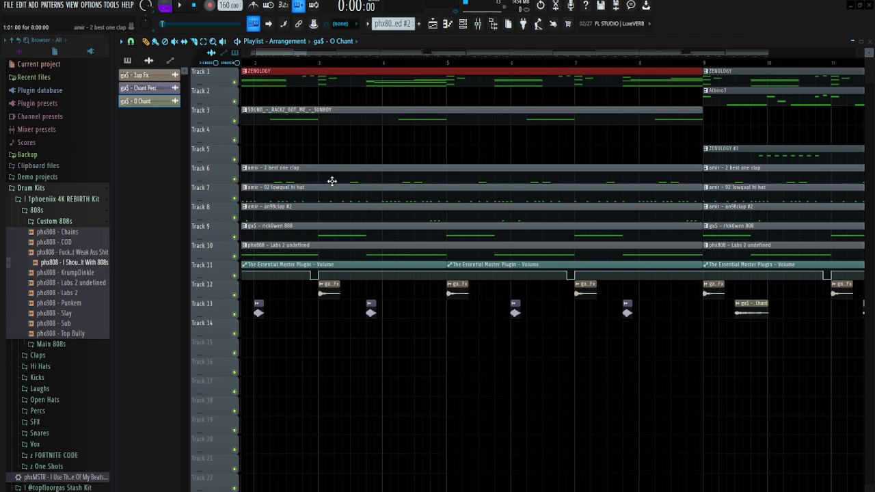
pyautogui.scroll(-3, 332, 182)
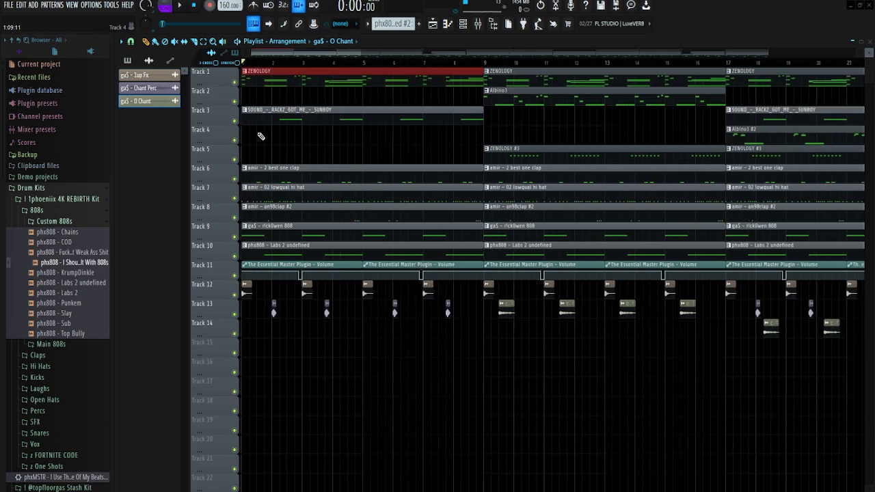
pyautogui.keyDown('shift'); pyautogui.click(304, 118); pyautogui.keyUp('shift')
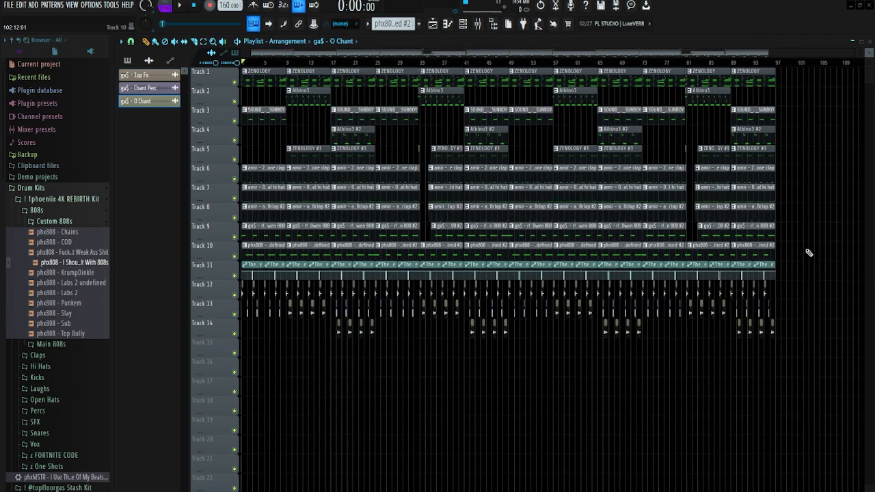
# Step: Highlight all drum and 808 clips on Tracks 6 to 10 and follow them along with the Track 11 volume automation
pyautogui.moveTo(809, 254); pyautogui.dragTo(241, 164)
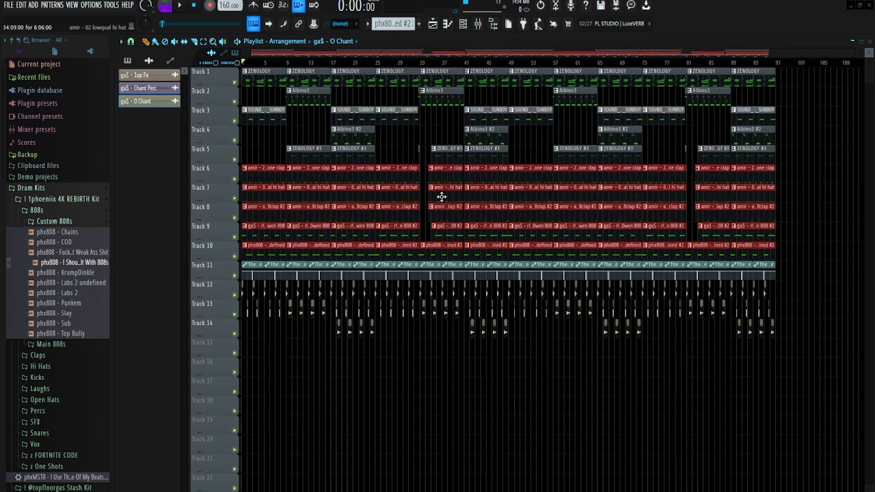
pyautogui.keyDown('ctrl'); pyautogui.click(524, 156); pyautogui.keyUp('ctrl')
pyautogui.scroll(3, 477, 262)
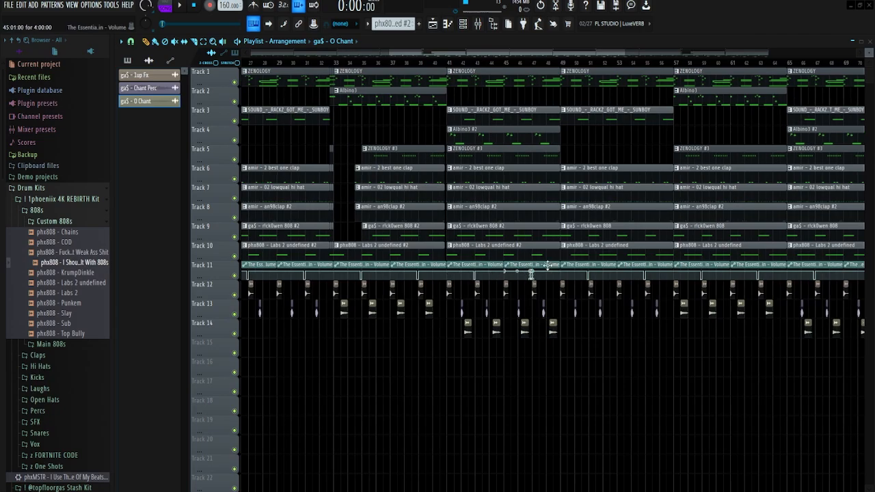
pyautogui.moveTo(497, 263); pyautogui.dragTo(663, 279)
pyautogui.keyDown('ctrl'); pyautogui.click(618, 363); pyautogui.keyUp('ctrl')
pyautogui.scroll(-3, 492, 268)
# Step: Highlight the clips of bars 9 to 24 on Tracks 1 to 10, singling out Albino3 and ZENOLOGY #3 at bar 9
pyautogui.moveTo(307, 70); pyautogui.dragTo(372, 261)
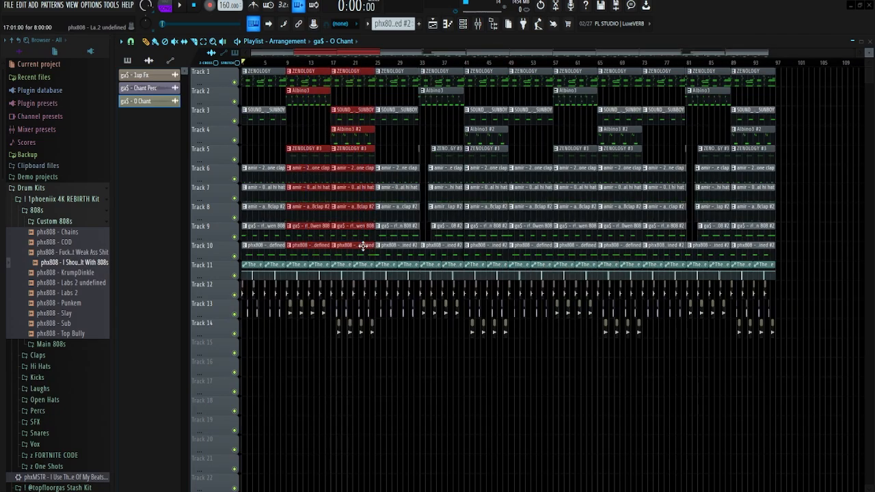
pyautogui.scroll(4, 318, 144)
pyautogui.scroll(-1, 281, 138)
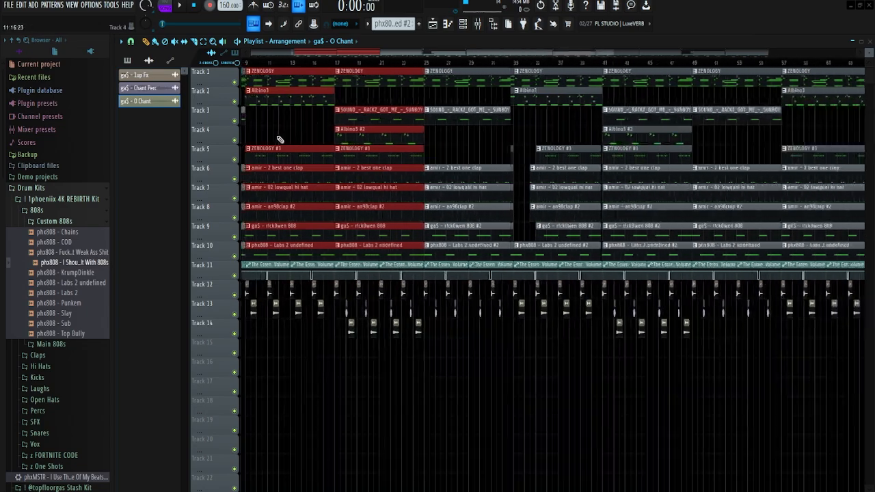
pyautogui.scroll(3, 277, 130)
pyautogui.keyDown('ctrl'); pyautogui.click(276, 119); pyautogui.keyUp('ctrl')
pyautogui.click(283, 94)
pyautogui.keyDown('shift'); pyautogui.click(289, 155); pyautogui.keyUp('shift')
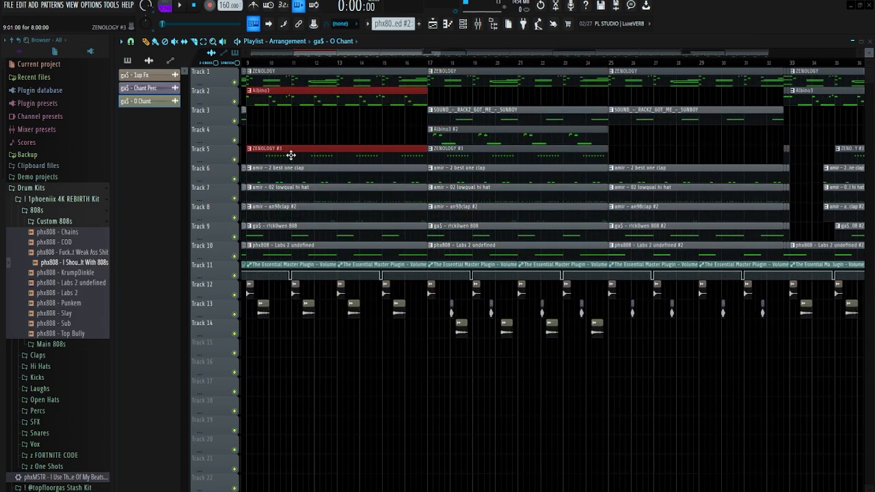
# Step: Examine the Albino3 #2 and SOUND_-_RACKZ_GOT_ME_-_SUNBOY clips at bar 17 within the full arrangement
pyautogui.scroll(1, 347, 133)
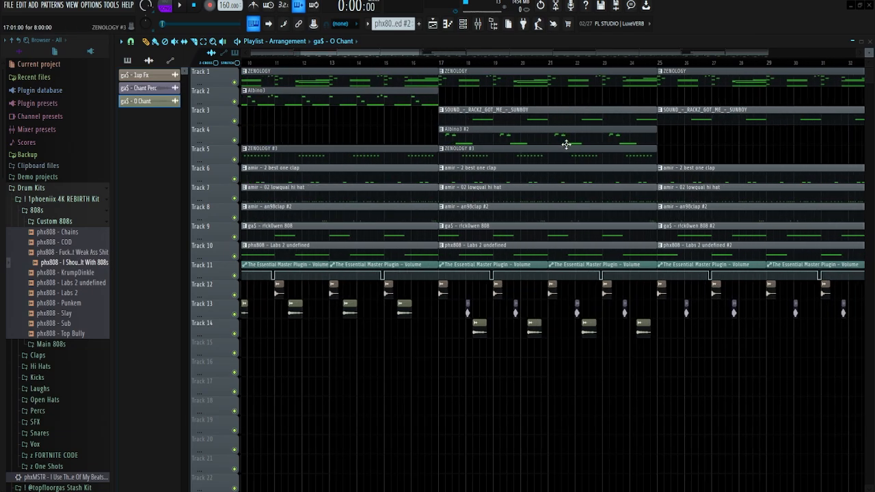
pyautogui.click(561, 137)
pyautogui.keyDown('shift'); pyautogui.click(514, 111); pyautogui.keyUp('shift')
pyautogui.click(514, 108)
pyautogui.scroll(-6, 488, 137)
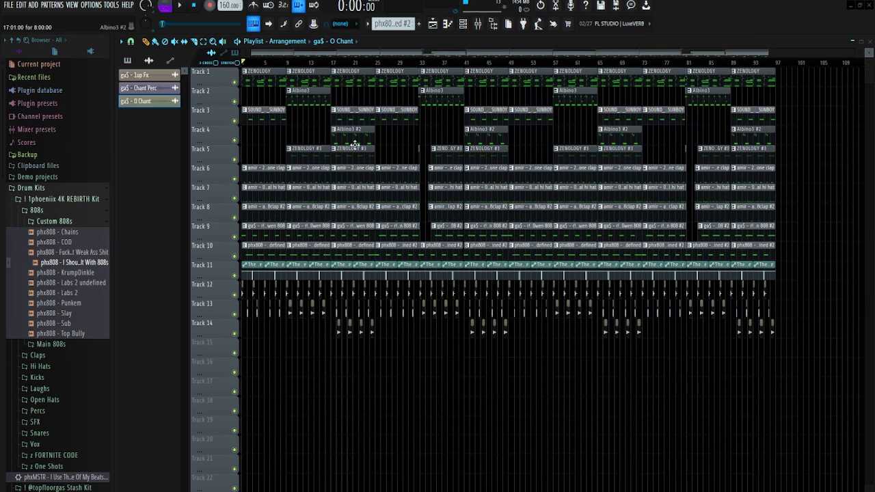
# Step: Try to duplicate the melody clips of bars 1 to 24 on Tracks 1 to 5 twice along the arrangement
pyautogui.moveTo(361, 162); pyautogui.dragTo(245, 75)
pyautogui.hotkey('ctrl', 'b')
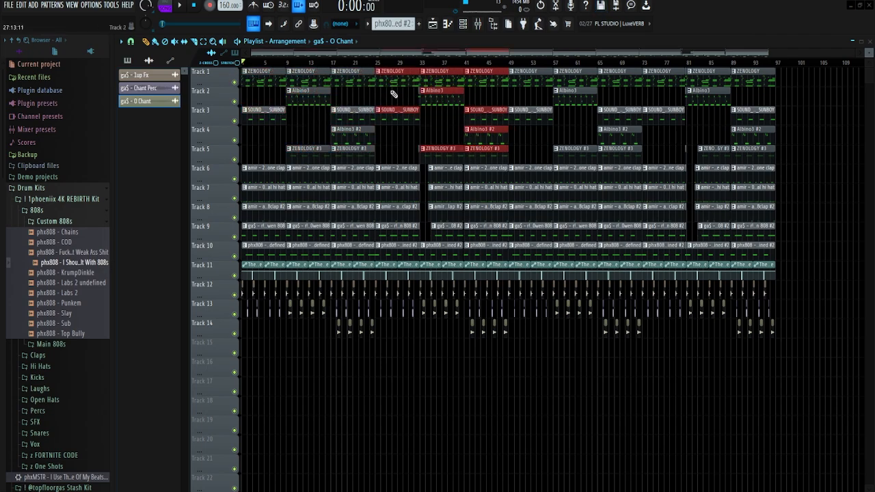
pyautogui.hotkey('ctrl', 'b')
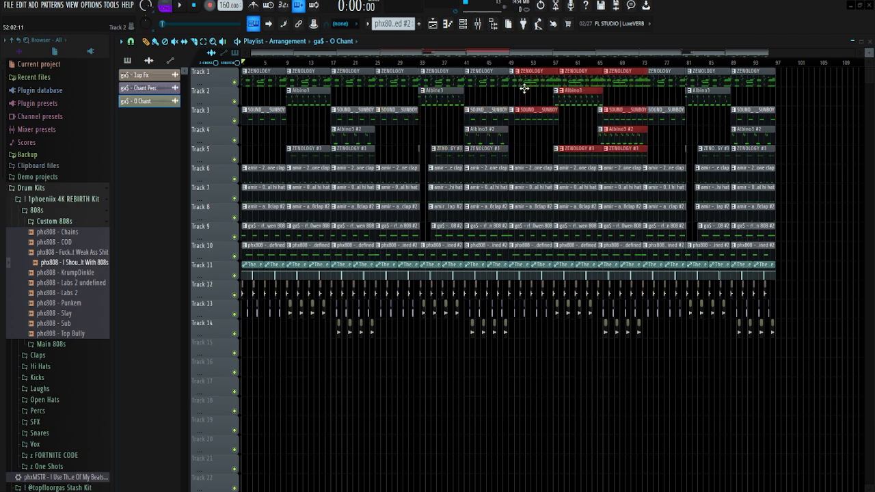
pyautogui.click(524, 94)
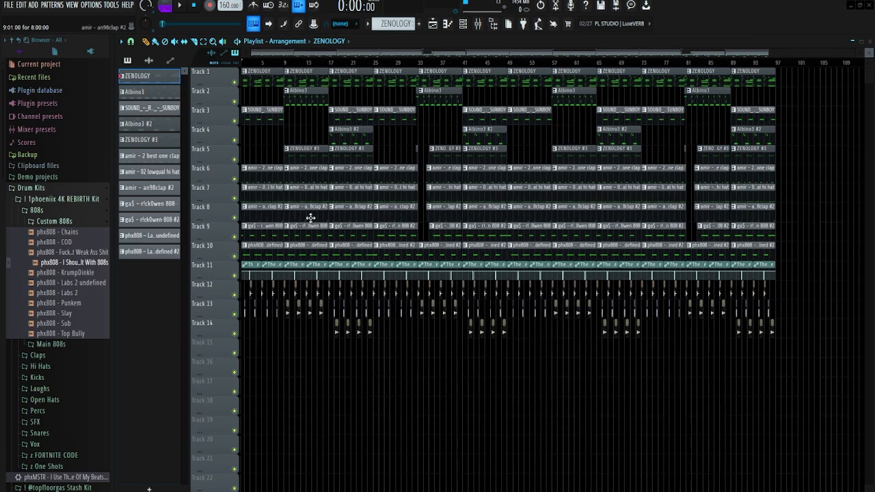
# Step: Highlight the clips of bars 1 to 24 on Tracks 1 to 10 and look over the section starting at bar 25
pyautogui.moveTo(366, 258); pyautogui.dragTo(244, 82)
pyautogui.scroll(3, 353, 208)
pyautogui.scroll(3, 382, 222)
pyautogui.keyDown('ctrl'); pyautogui.click(491, 159); pyautogui.keyUp('ctrl')
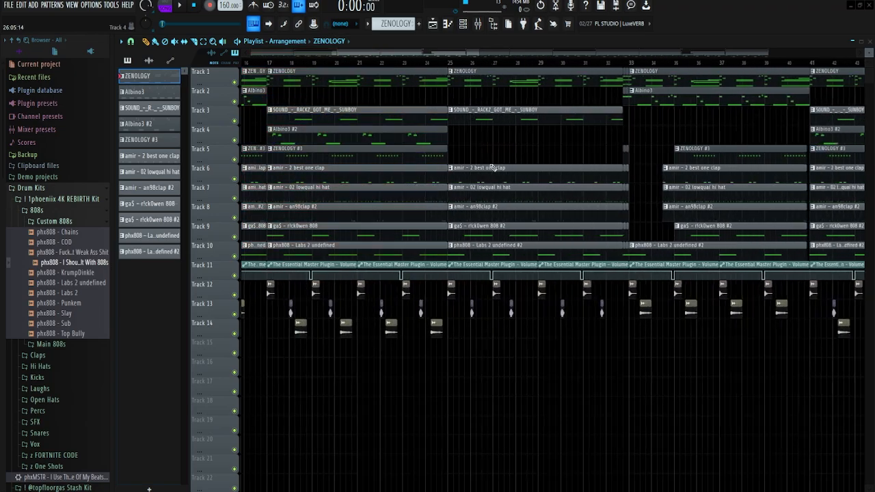
pyautogui.scroll(3, 485, 253)
pyautogui.scroll(-4, 321, 262)
pyautogui.scroll(-3, 291, 264)
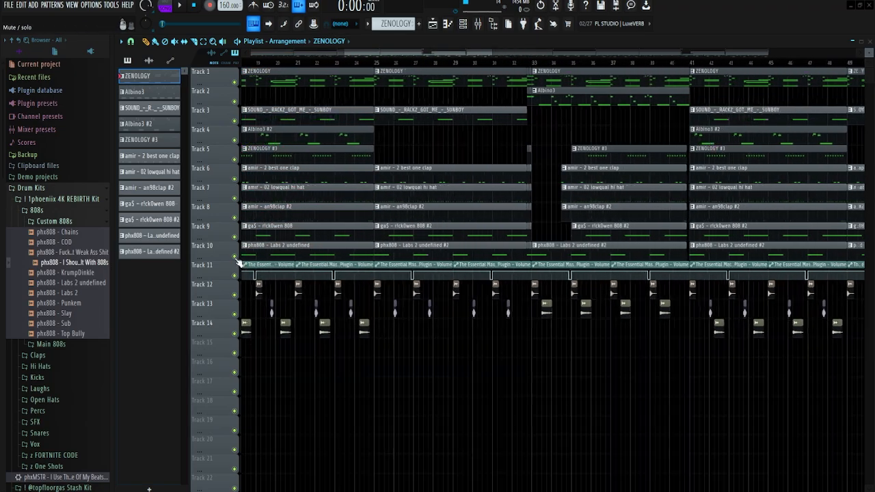
# Step: Compare the 808 patterns on Tracks 9 and 10 at bar 17 with the #2 versions at bar 25
pyautogui.scroll(5, 240, 264)
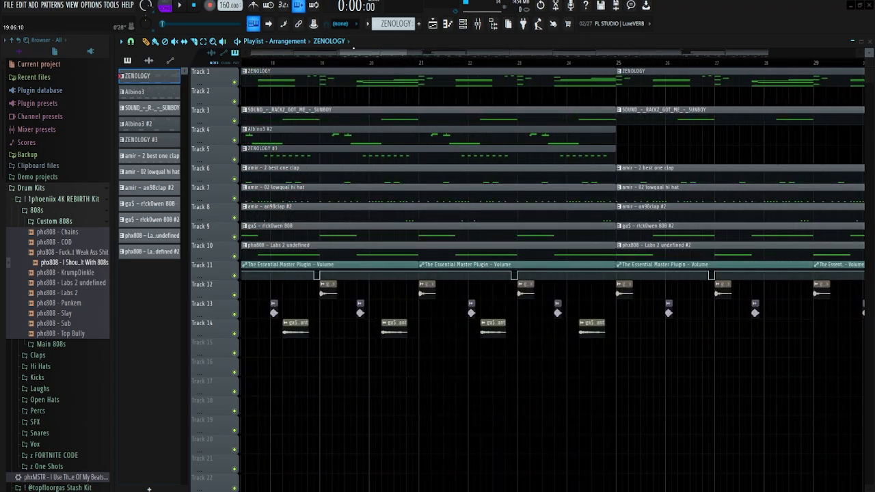
pyautogui.moveTo(342, 54); pyautogui.dragTo(336, 54)
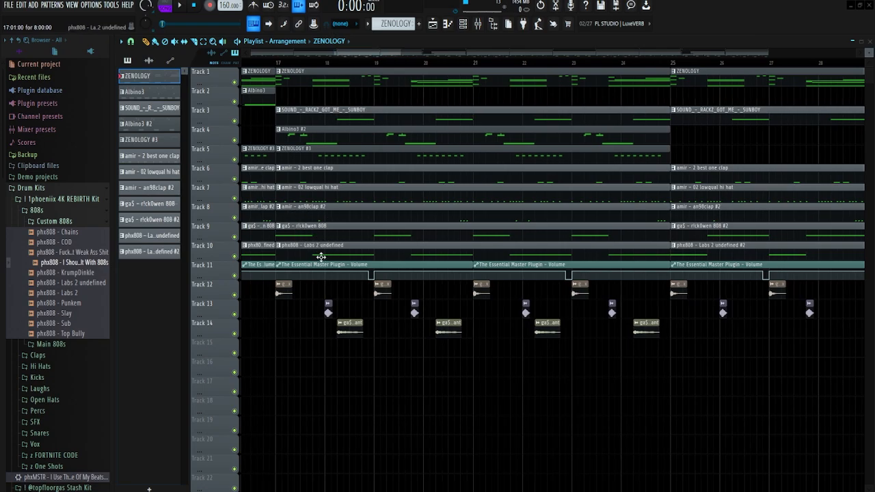
pyautogui.scroll(-4, 325, 248)
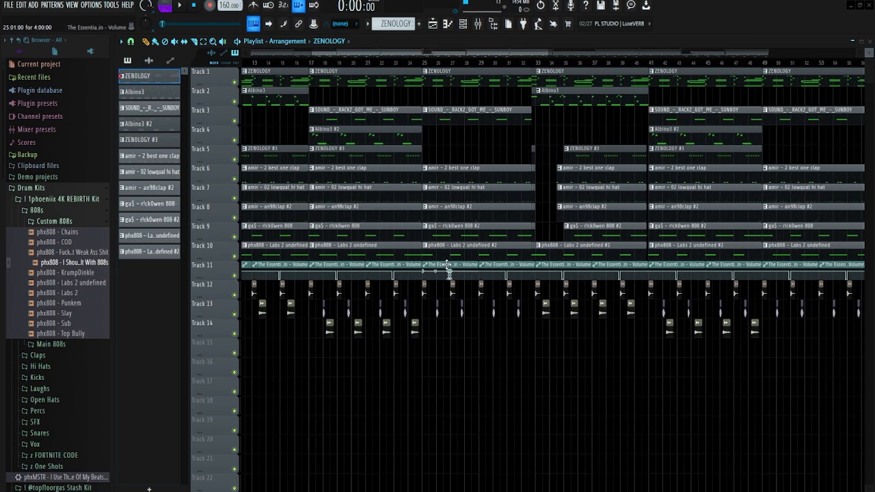
pyautogui.scroll(5, 443, 263)
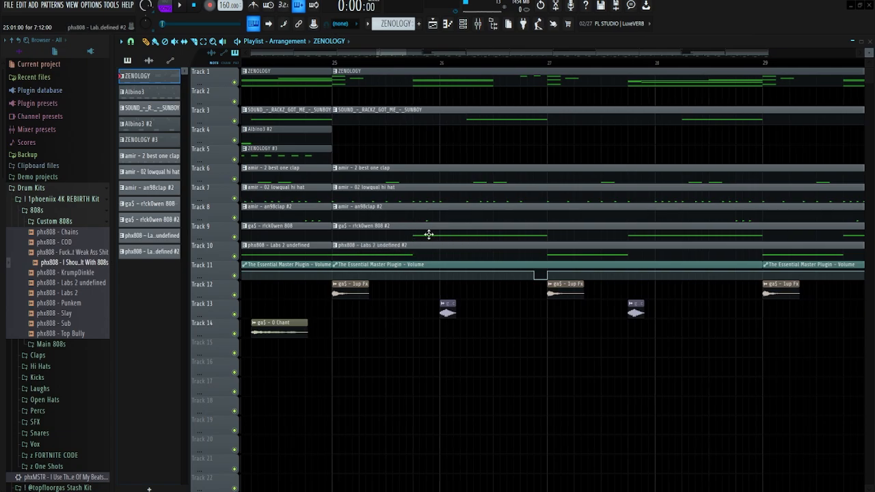
pyautogui.scroll(-5, 449, 237)
# Step: Inspect the short repeated clips on Tracks 1 to 10 just before bar 33 by highlighting them
pyautogui.hscroll(3, 438, 205)
pyautogui.scroll(6, 405, 179)
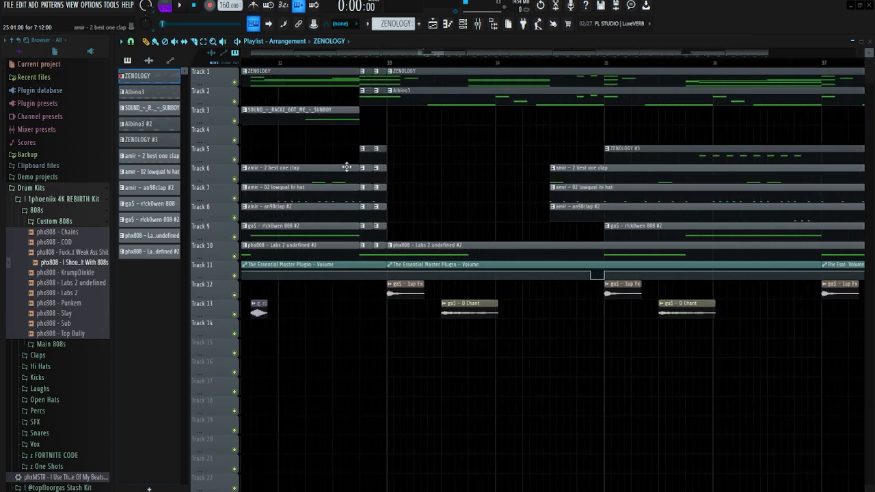
pyautogui.moveTo(393, 77); pyautogui.dragTo(432, 249)
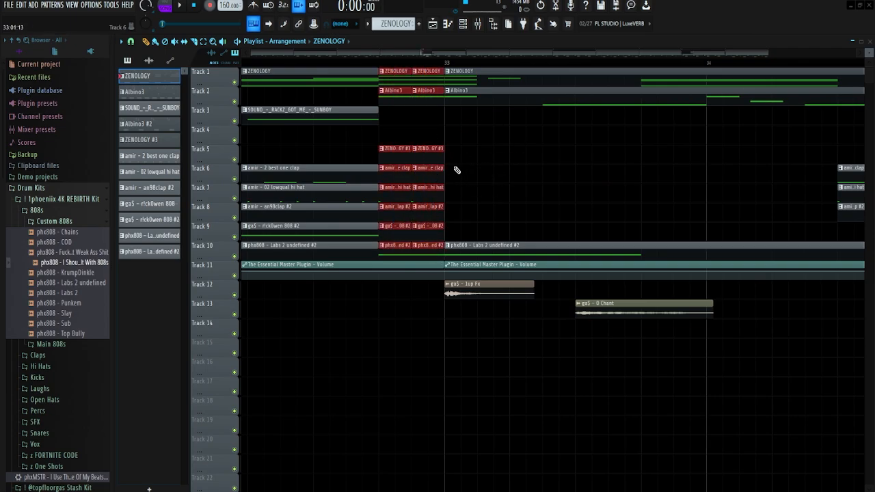
pyautogui.scroll(-5, 440, 146)
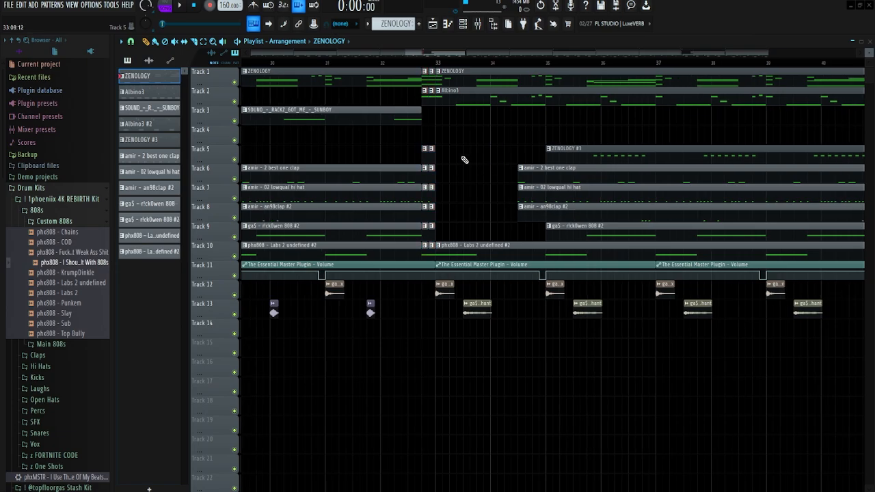
# Step: Examine the drum gap after bar 33 and highlight where the clap, hi-hat and an98clap #2 clips re-enter on Tracks 6 to 8
pyautogui.moveTo(449, 126); pyautogui.dragTo(533, 236)
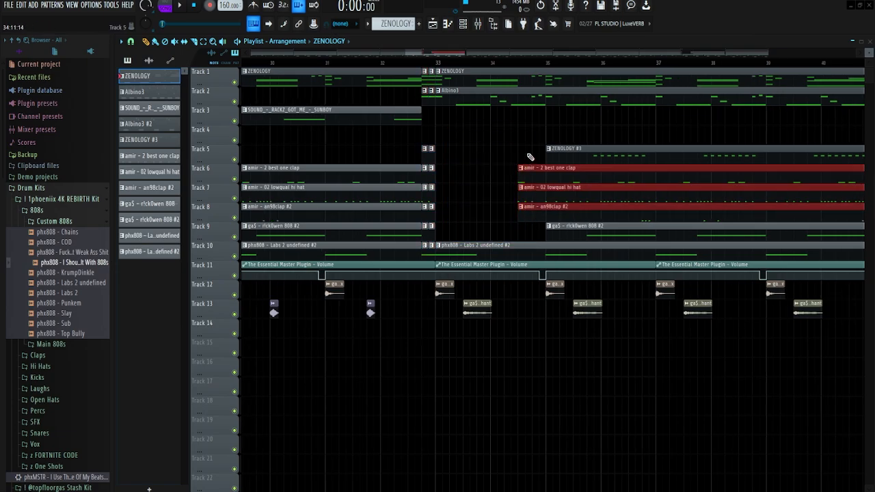
pyautogui.scroll(4, 524, 178)
pyautogui.click(469, 172)
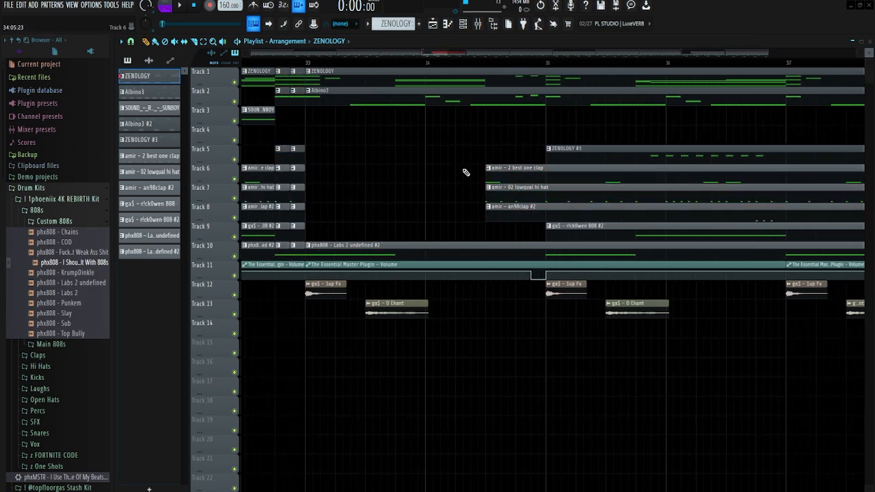
pyautogui.scroll(-5, 463, 179)
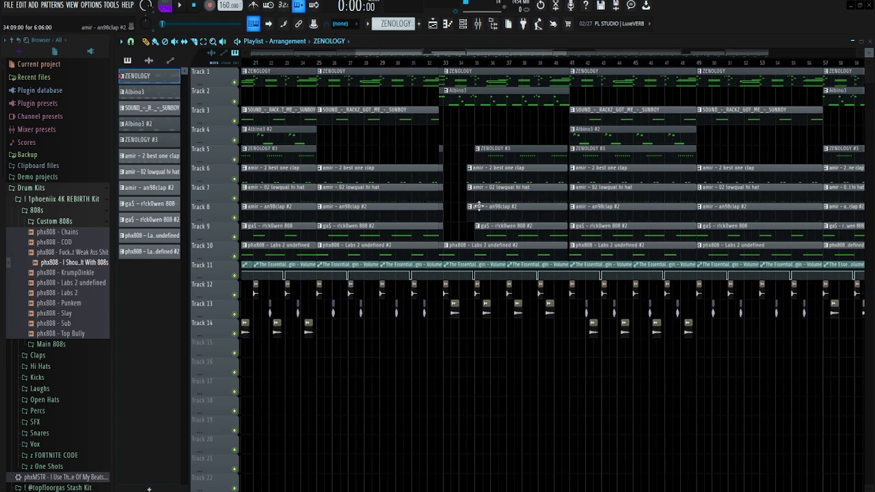
# Step: Inspect the short gap in the Track 5 to 10 clips just before bar 41
pyautogui.scroll(3, 530, 179)
pyautogui.scroll(5, 510, 199)
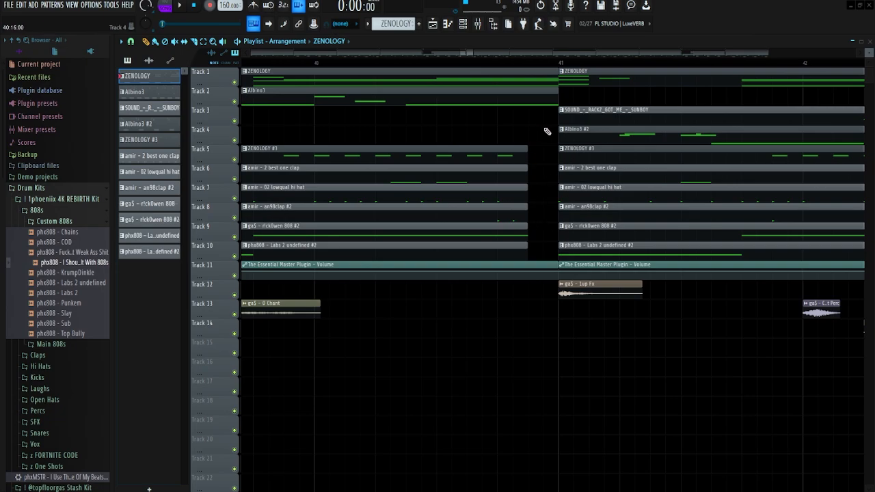
pyautogui.moveTo(545, 154); pyautogui.dragTo(544, 237)
pyautogui.moveTo(537, 156); pyautogui.dragTo(554, 247)
pyautogui.moveTo(539, 156); pyautogui.dragTo(553, 248)
pyautogui.scroll(-10, 539, 180)
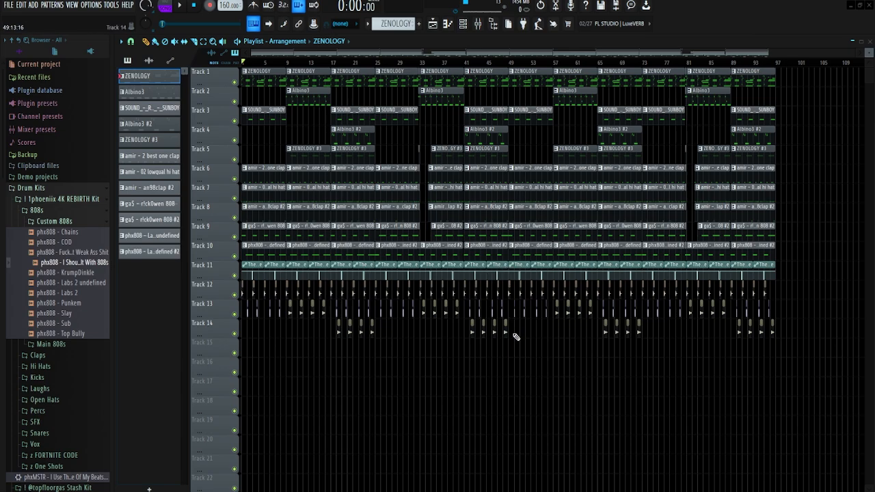
# Step: Duplicate the clips of bars 1 to 48 on all tracks so the copies start at bar 49
pyautogui.moveTo(510, 336); pyautogui.dragTo(254, 91)
pyautogui.moveTo(521, 278); pyautogui.dragTo(247, 77)
pyautogui.hotkey('ctrl', 'b')
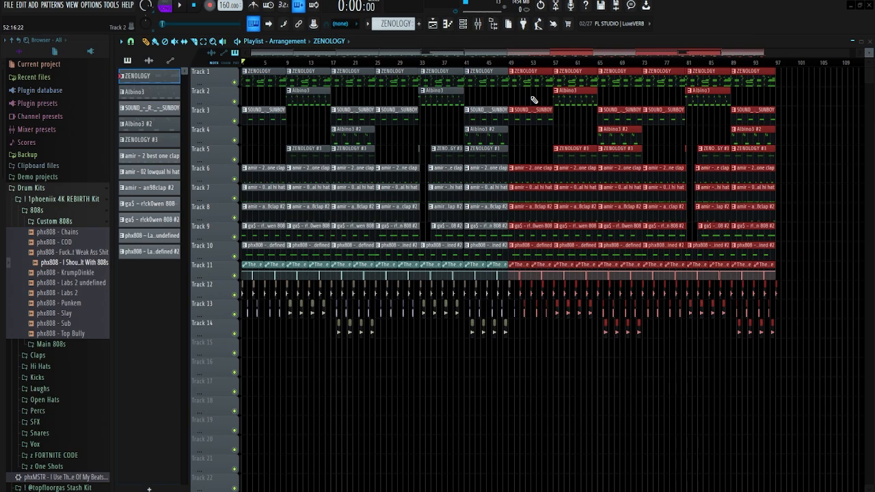
pyautogui.click(534, 101)
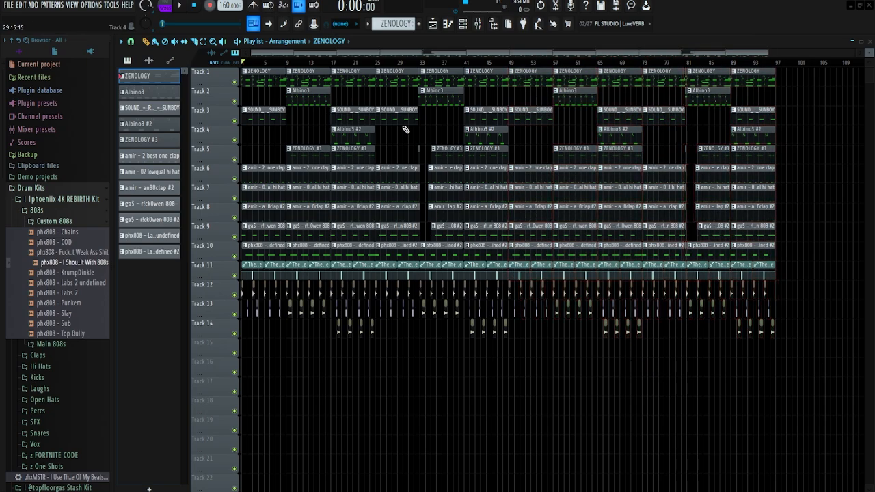